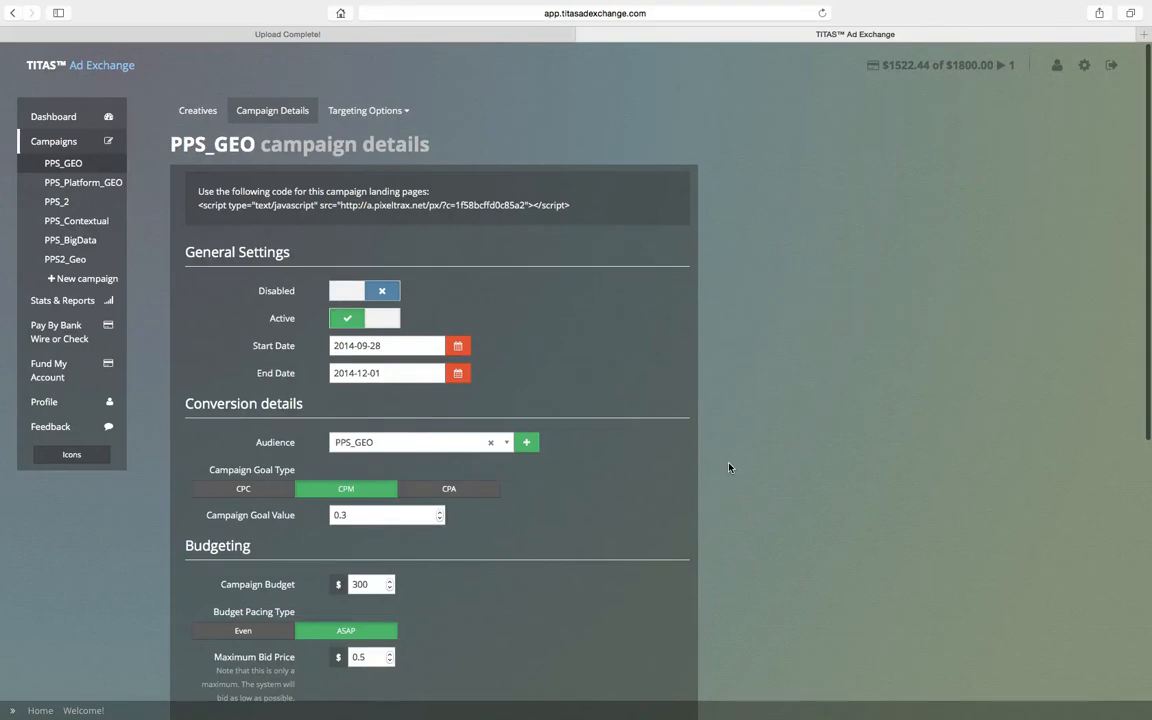
Step: Review the PPS_GEO campaign details, from the general settings through budgeting and frequency to the fold position options
scroll(729, 467, down, 2)
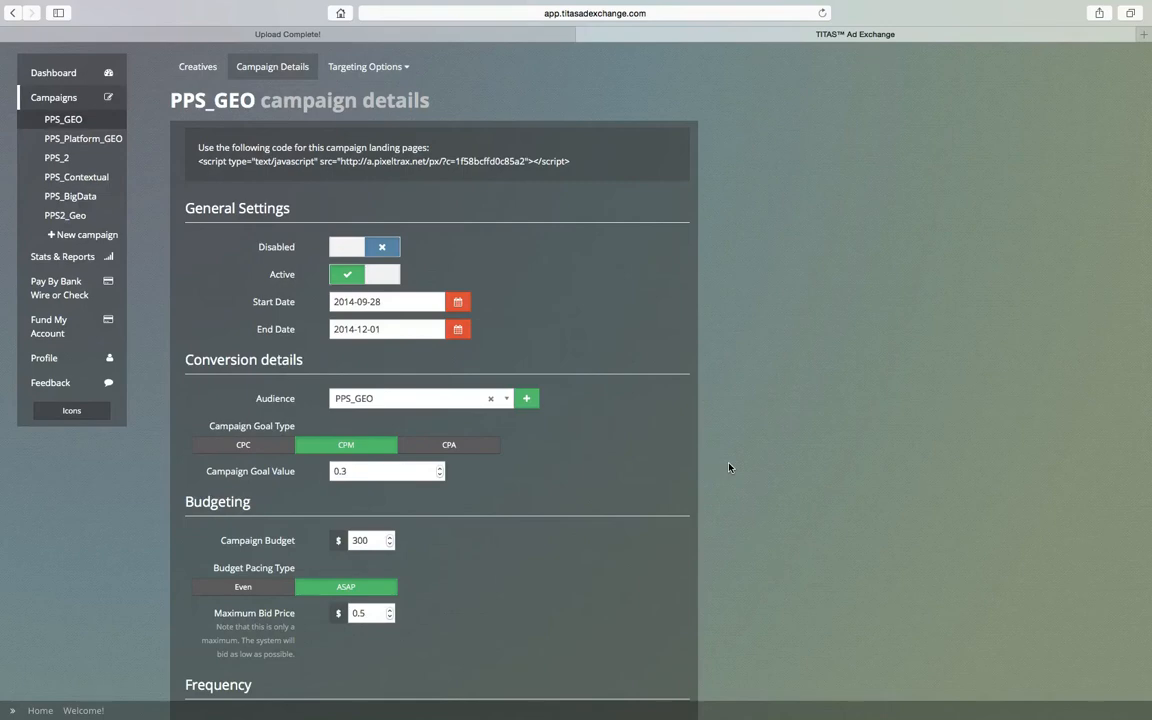
scroll(729, 467, down, 5)
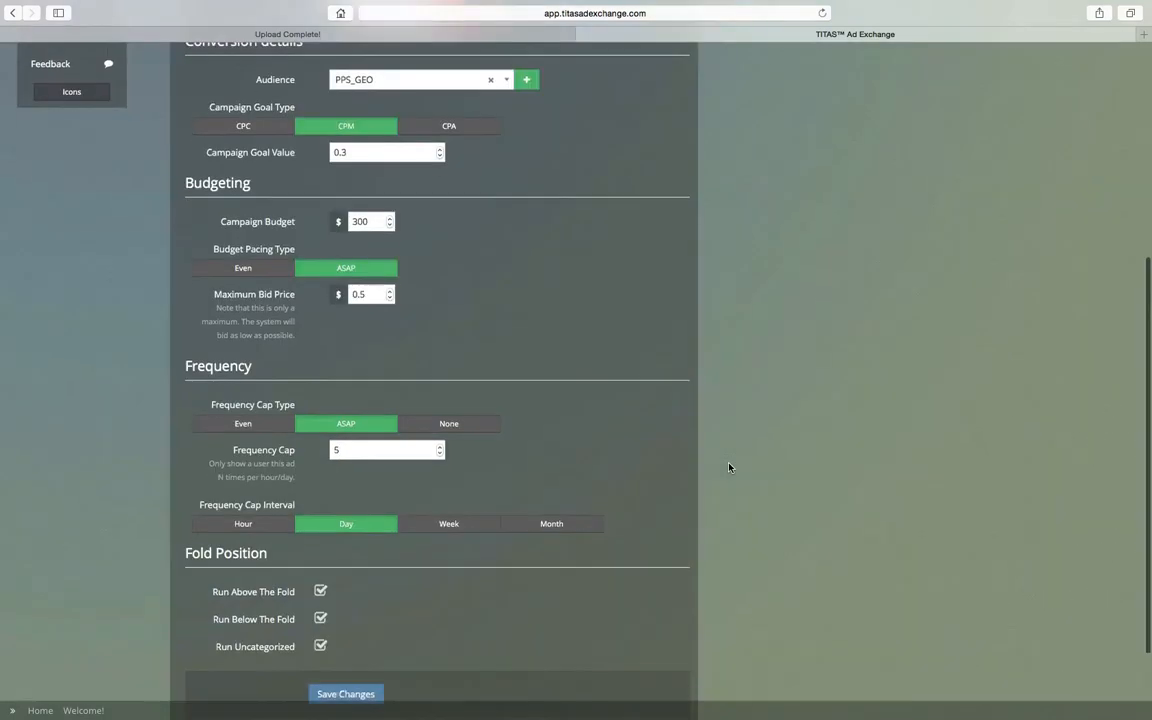
scroll(729, 467, down, 1)
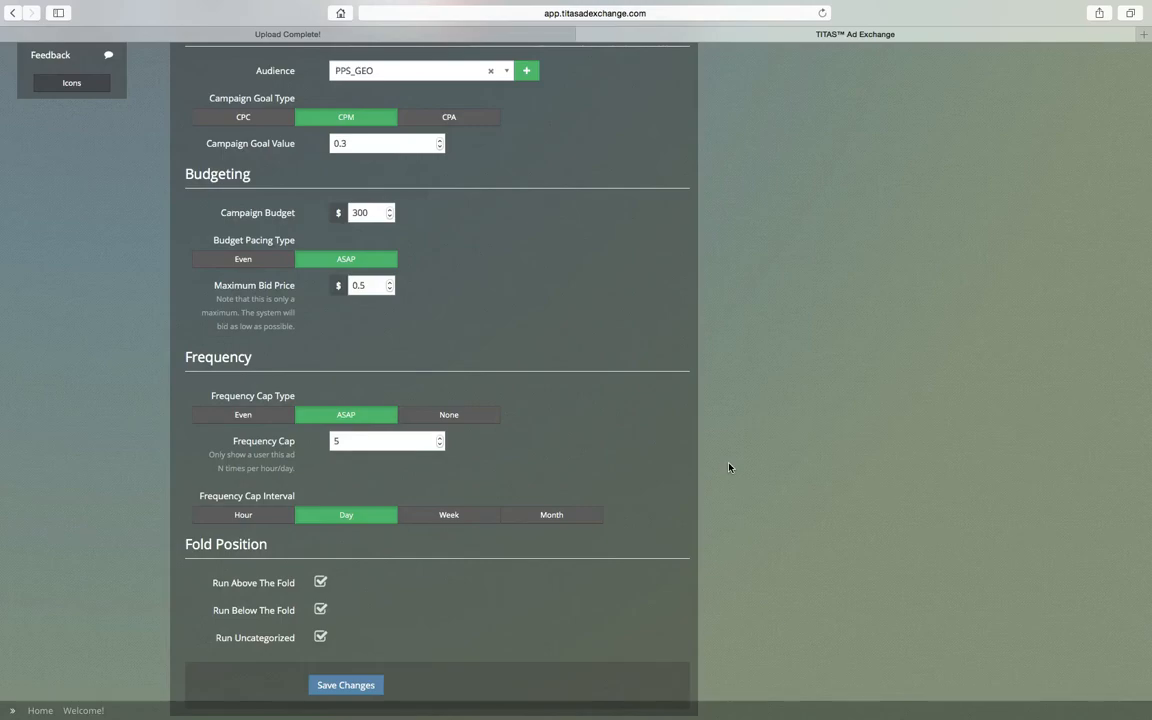
scroll(729, 467, up, 5)
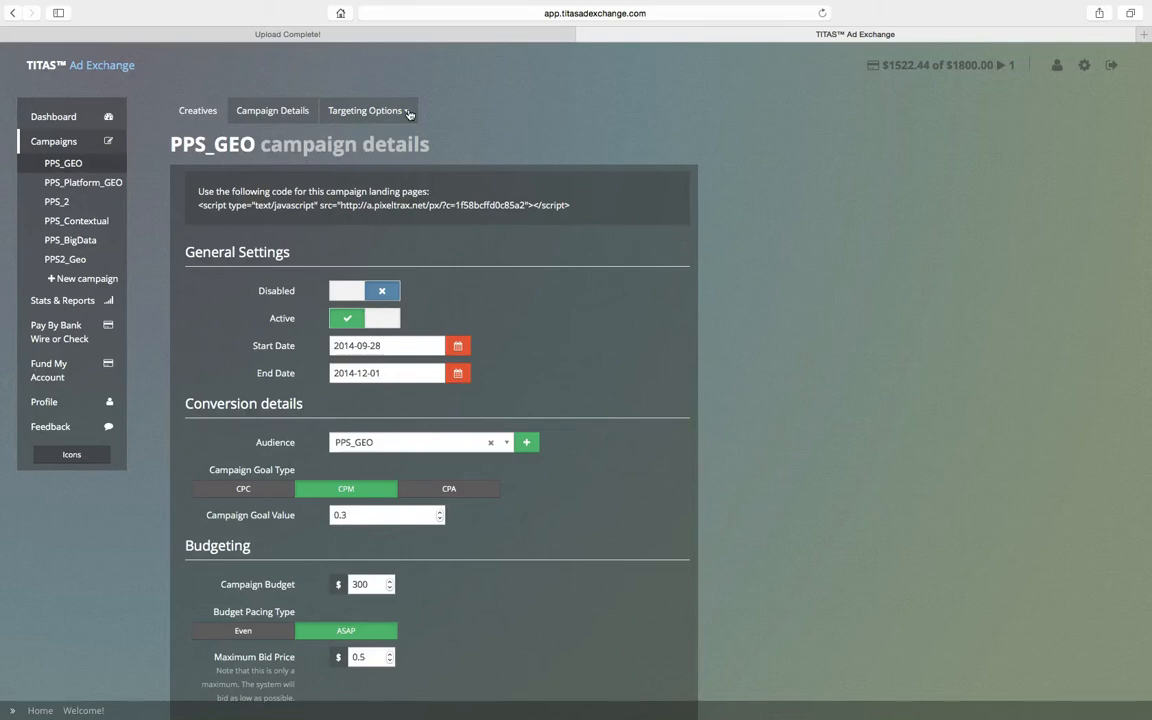
Step: Open Day Part Targeting for the campaign, start a new day part and look through the available timezones
click(407, 112)
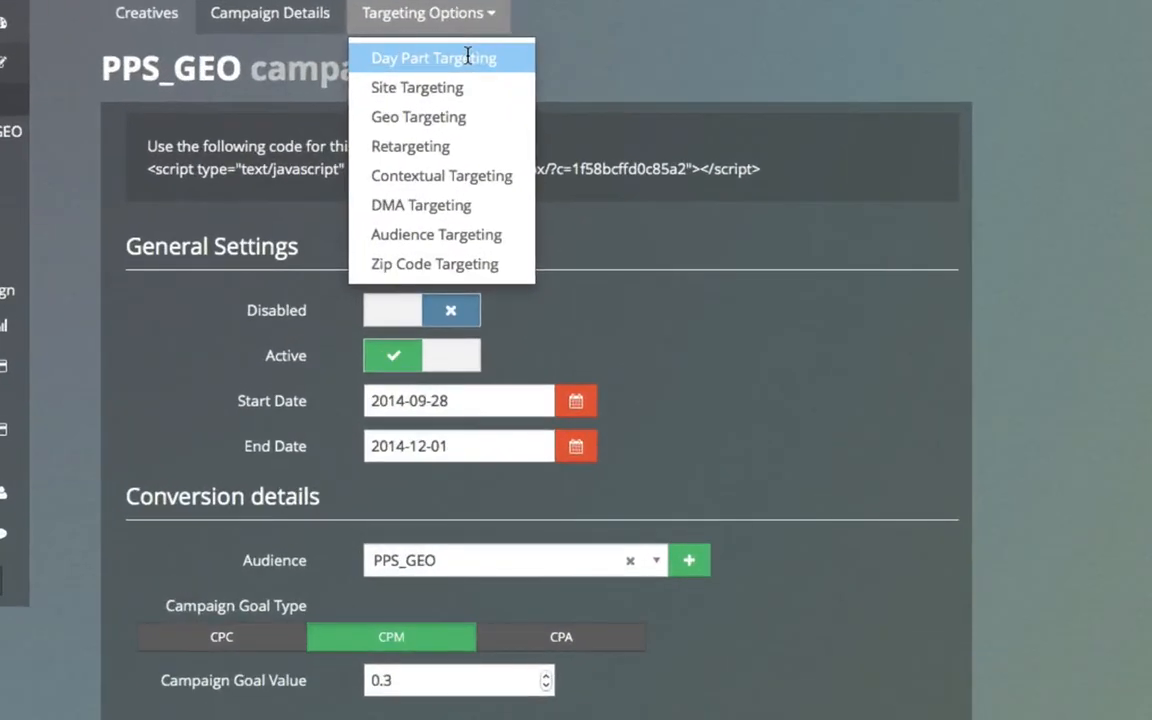
click(467, 57)
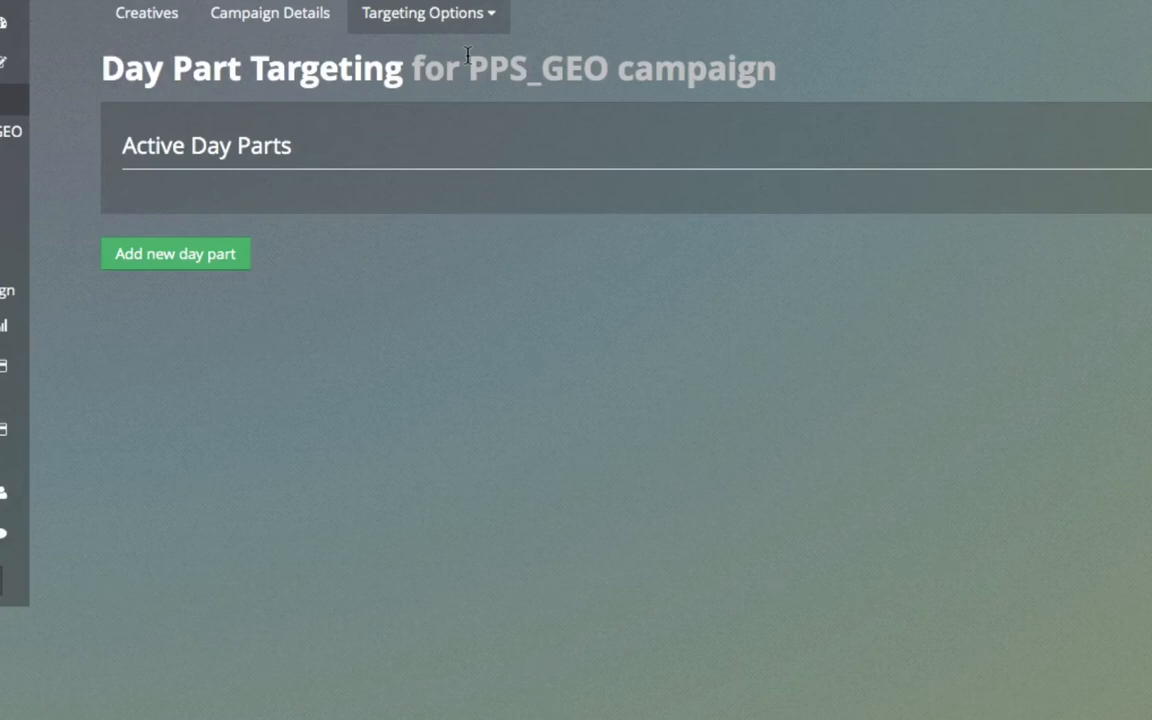
click(201, 261)
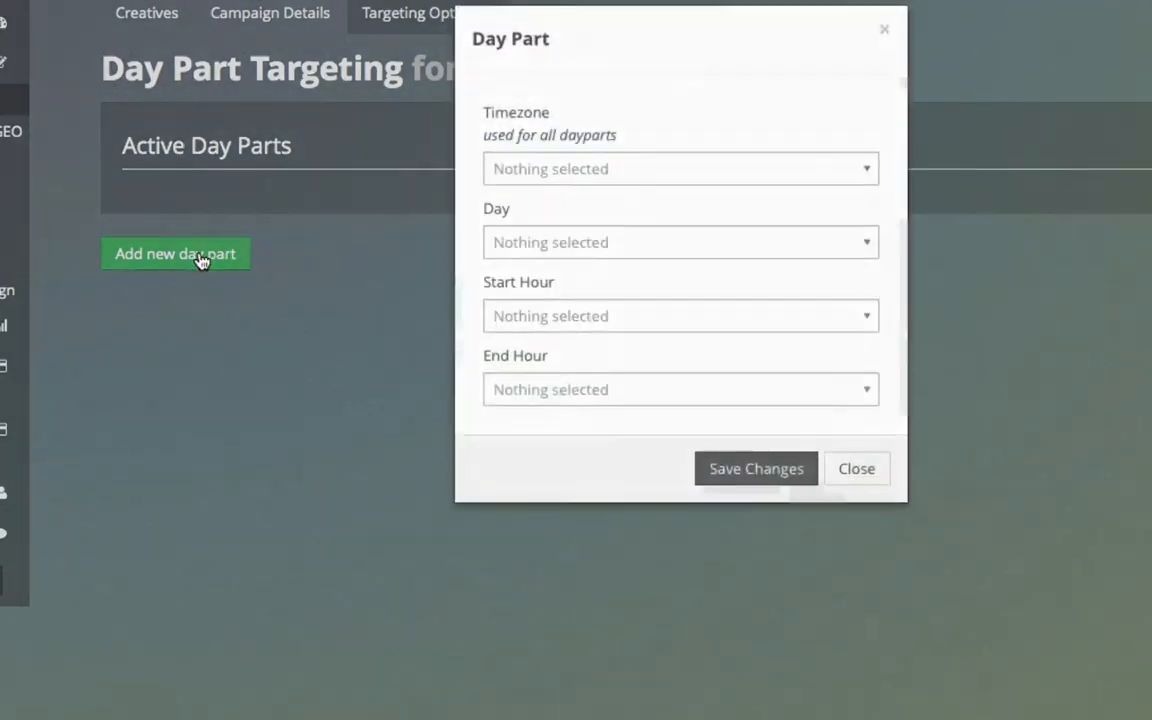
click(868, 178)
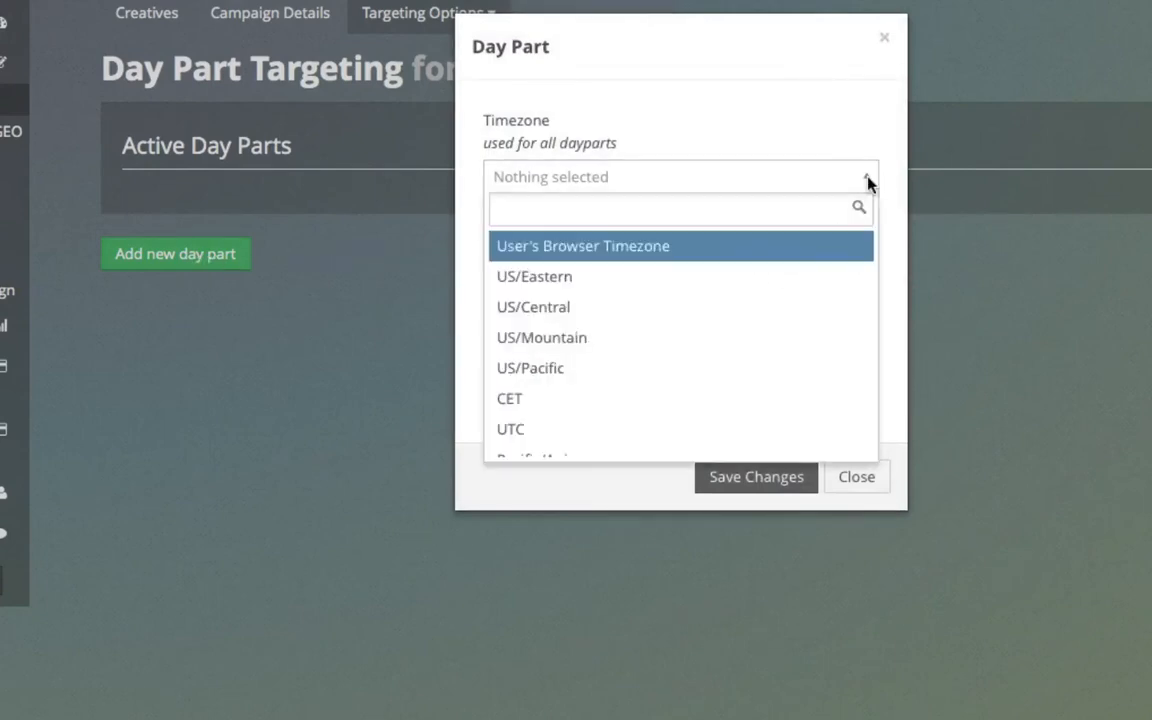
scroll(790, 377, down, 2)
scroll(790, 377, down, 8)
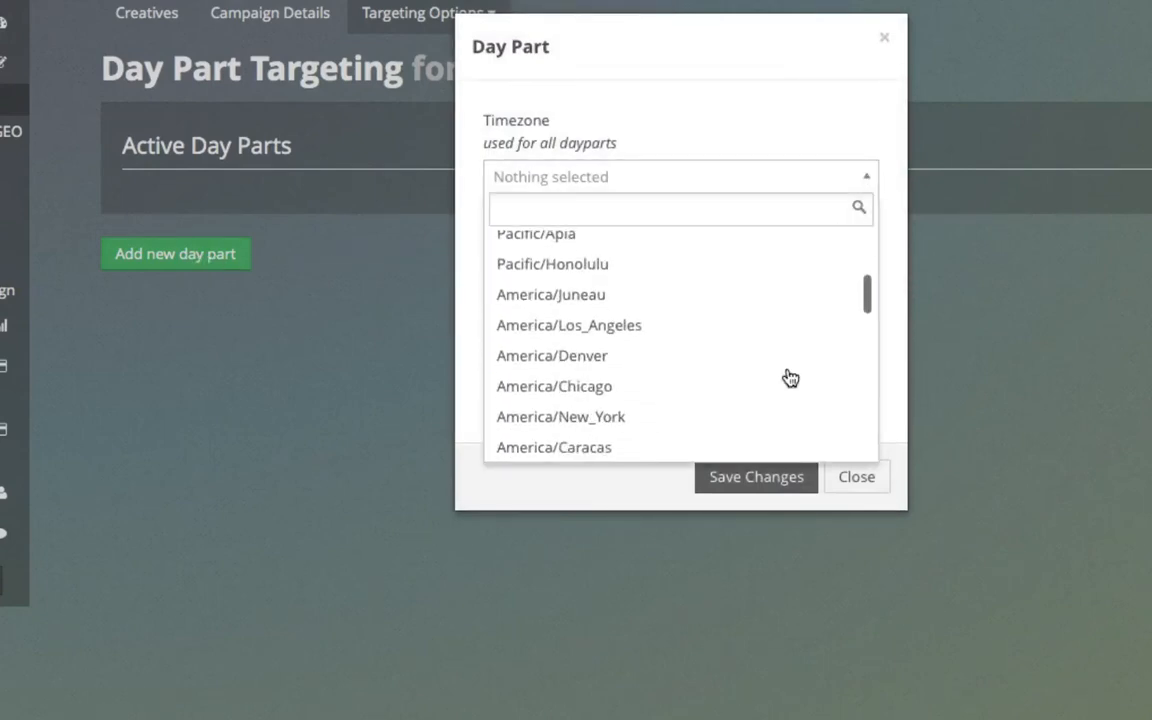
click(776, 111)
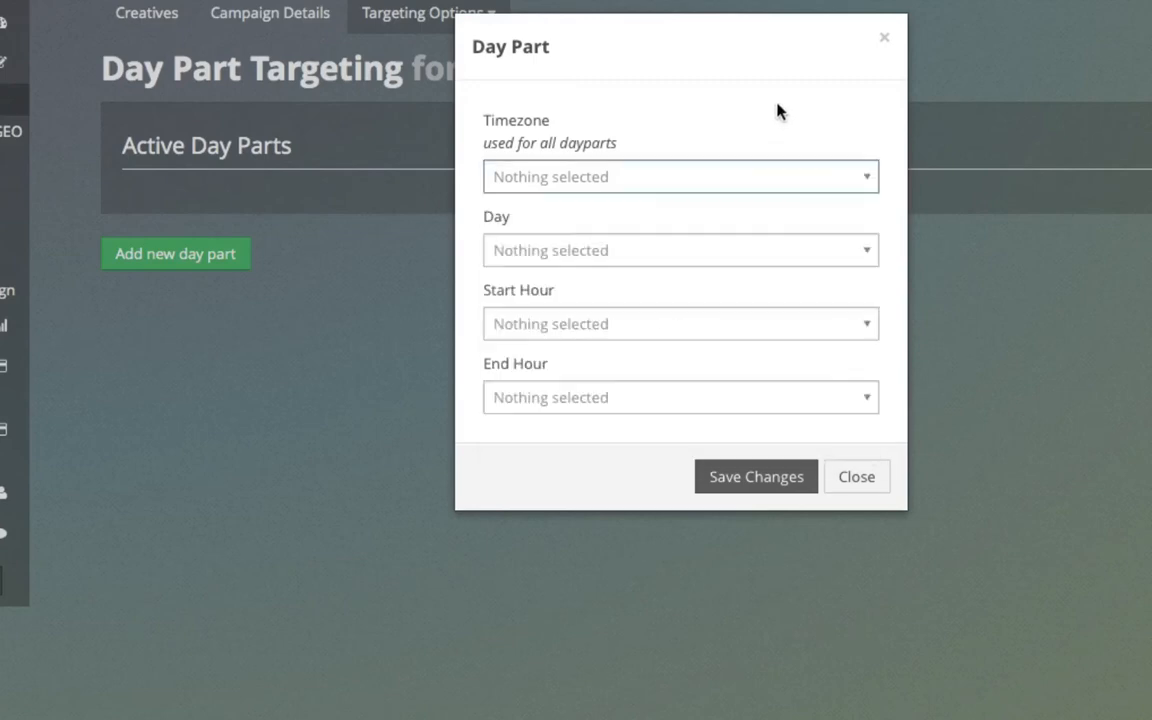
Step: Examine the day, start hour and end hour choices for the new day part, and dismiss the form without saving
click(773, 251)
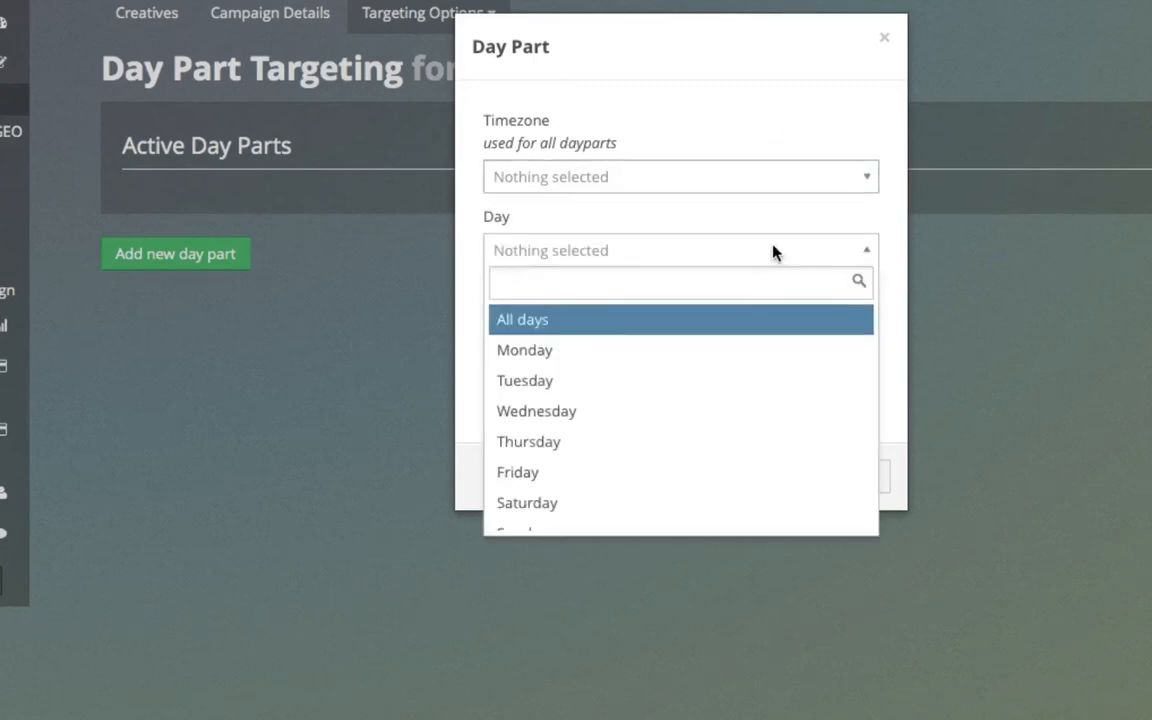
click(773, 251)
click(607, 325)
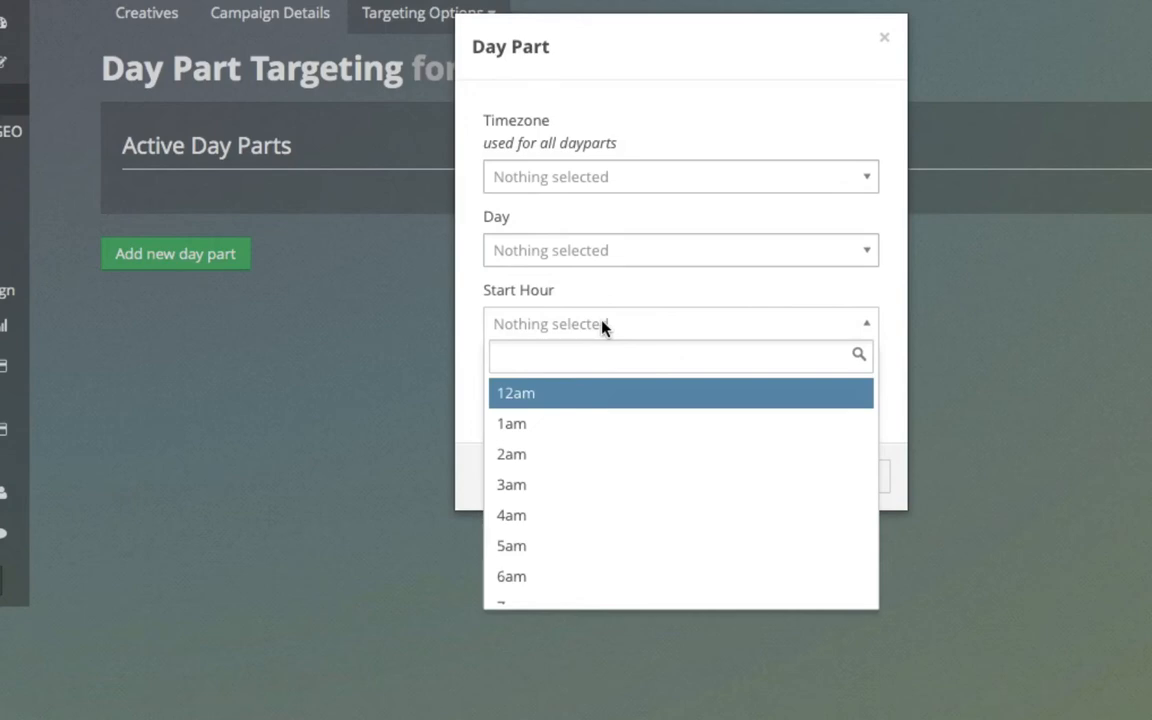
click(458, 396)
click(597, 400)
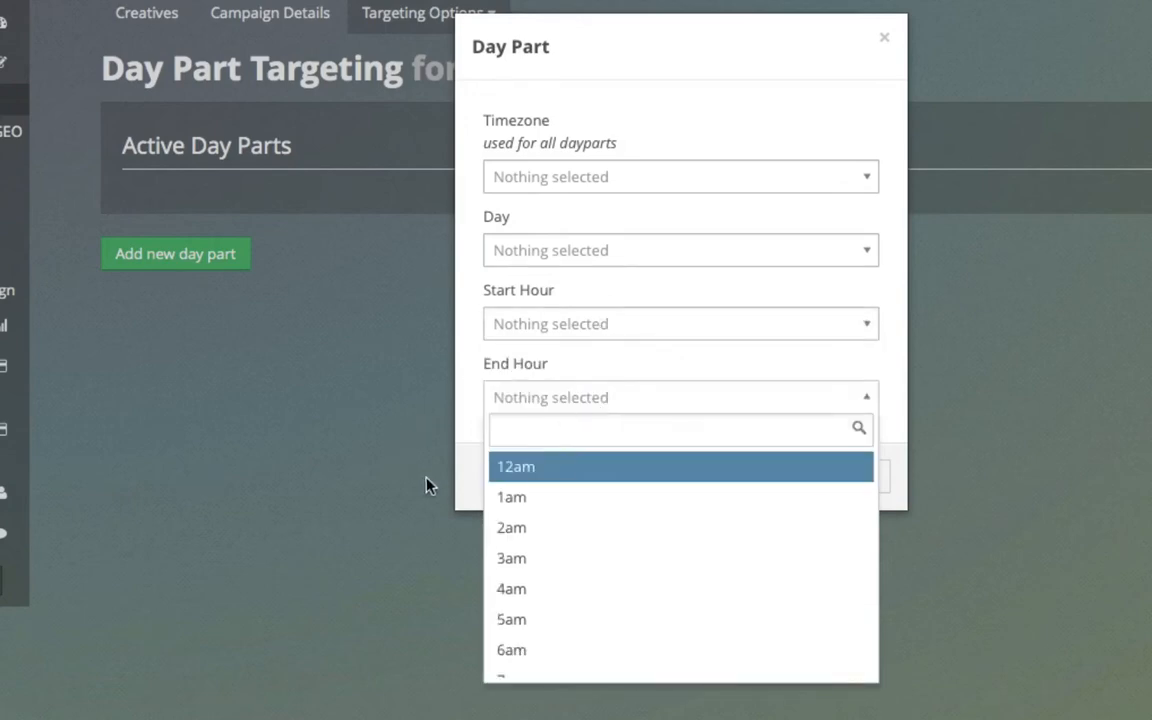
click(461, 497)
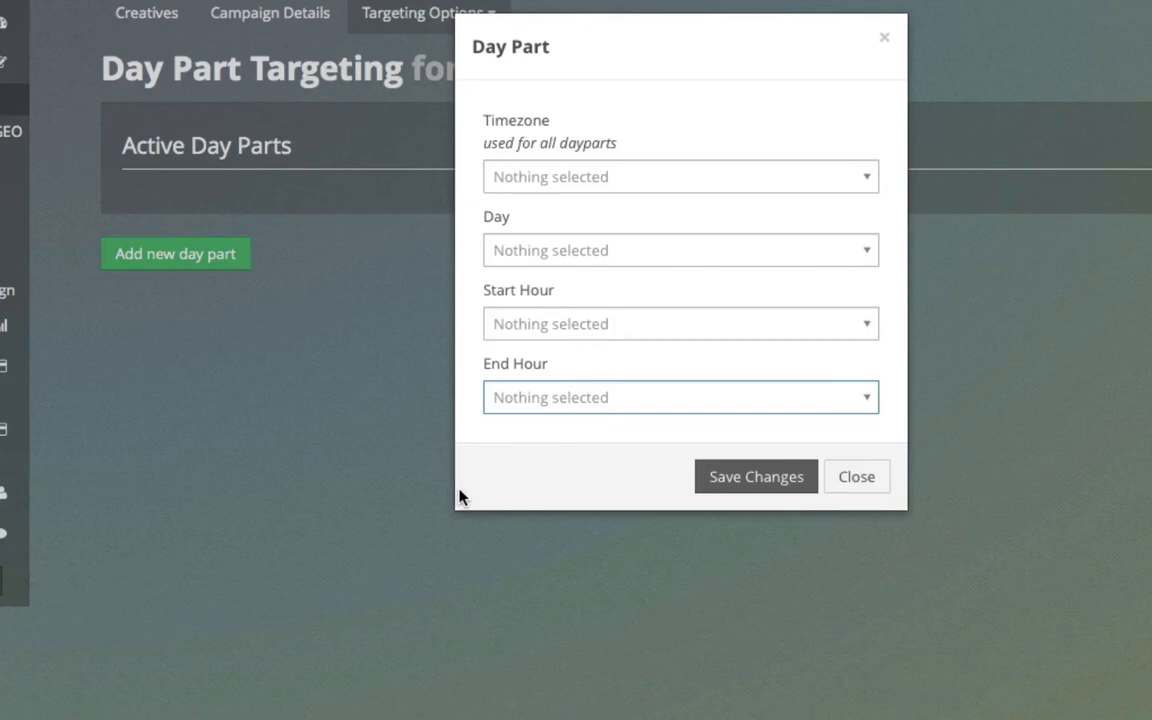
click(917, 511)
Step: Open Site Targeting, examine the include logic choices for a new site list, and close the form without saving
click(476, 14)
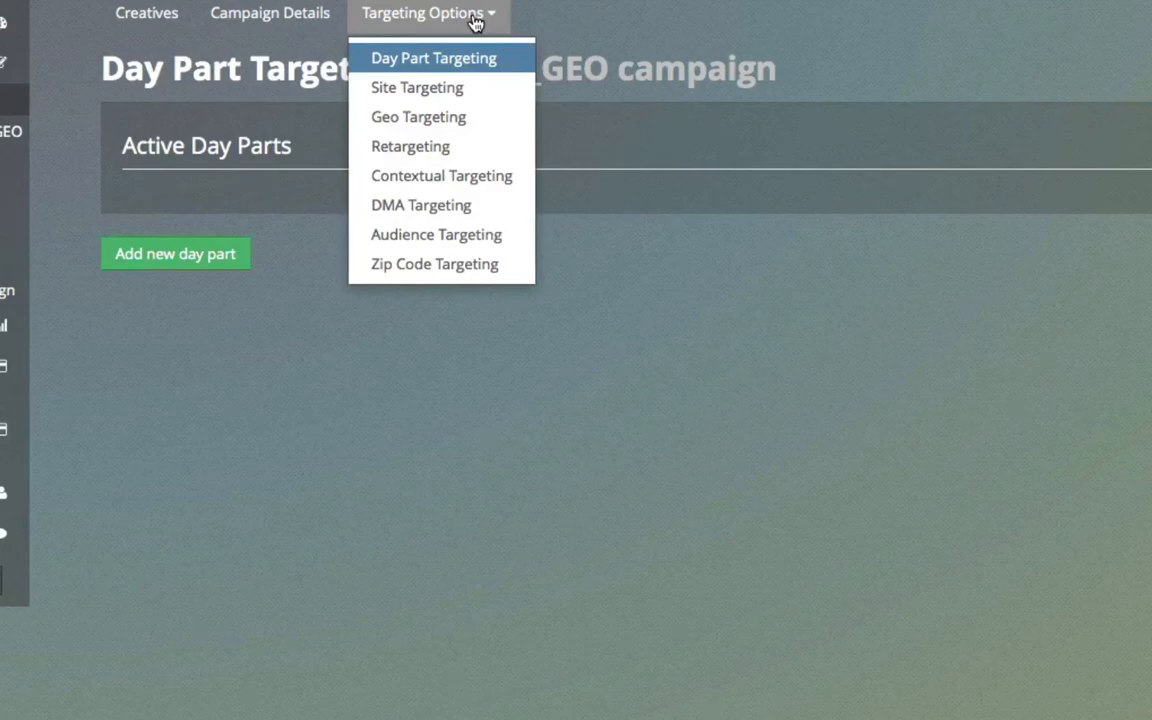
click(505, 87)
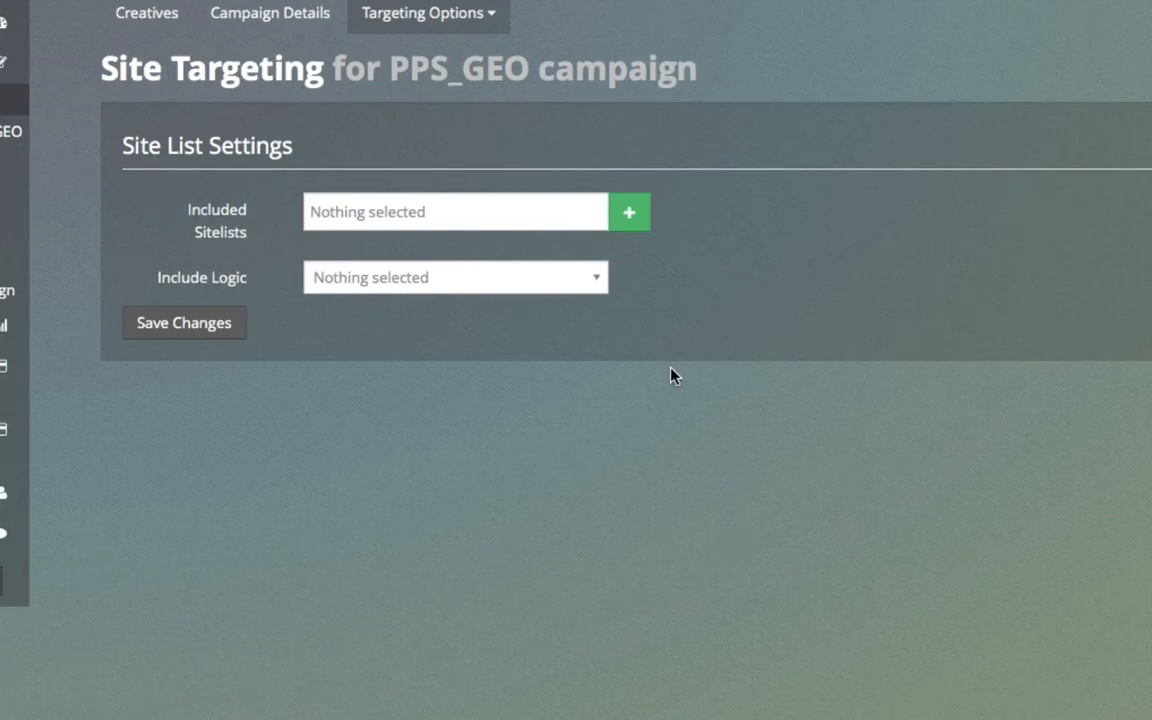
click(637, 219)
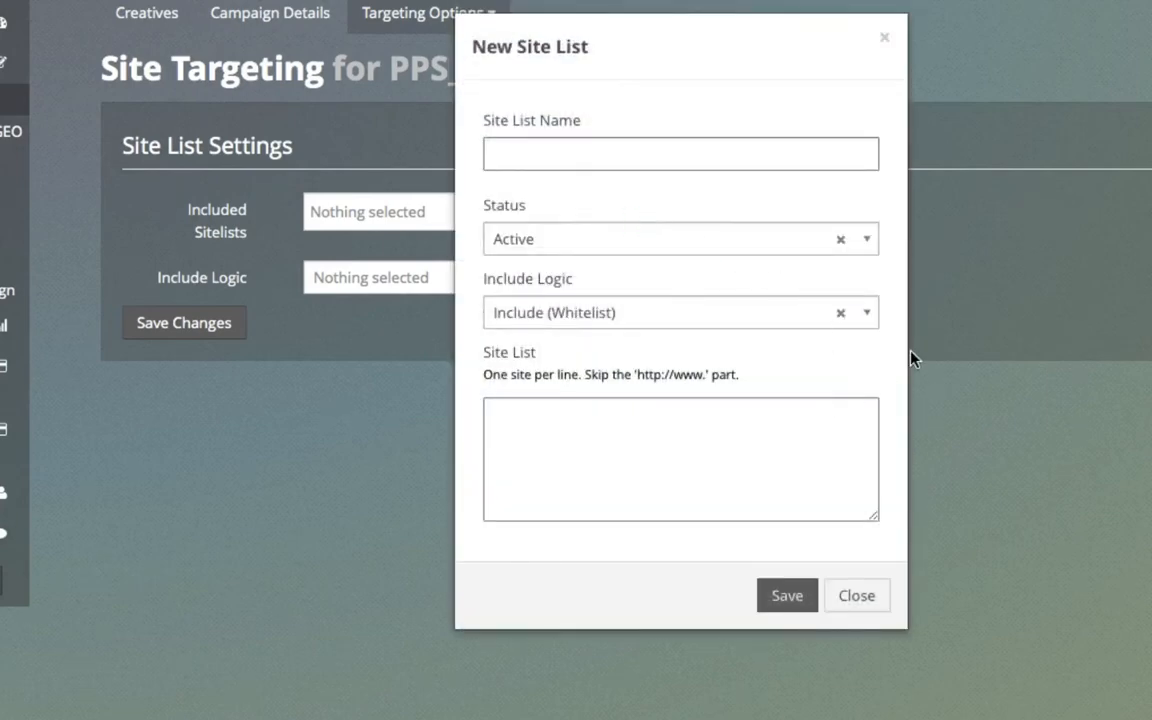
click(869, 316)
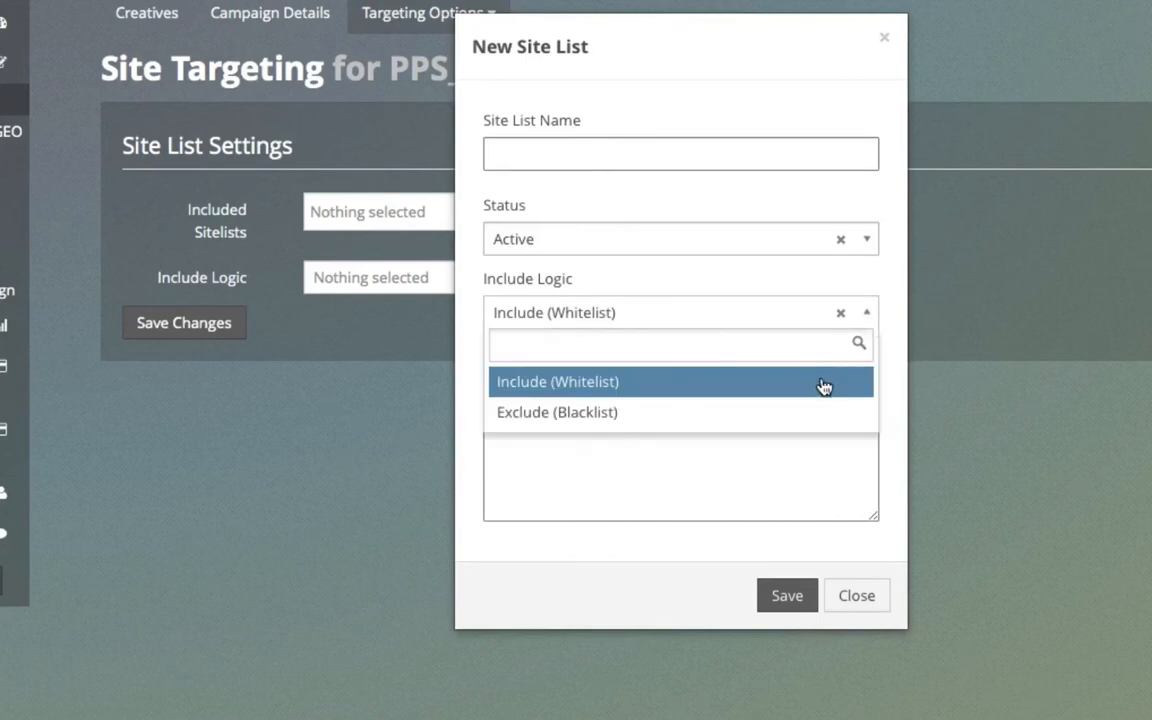
click(876, 611)
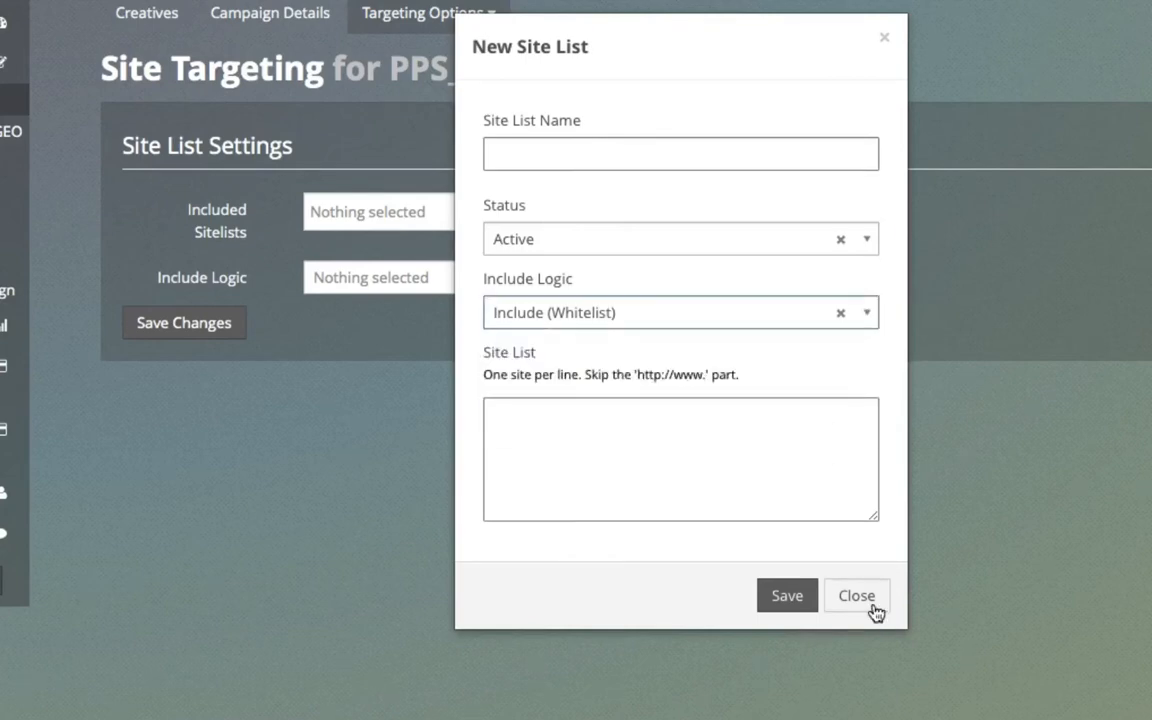
click(856, 596)
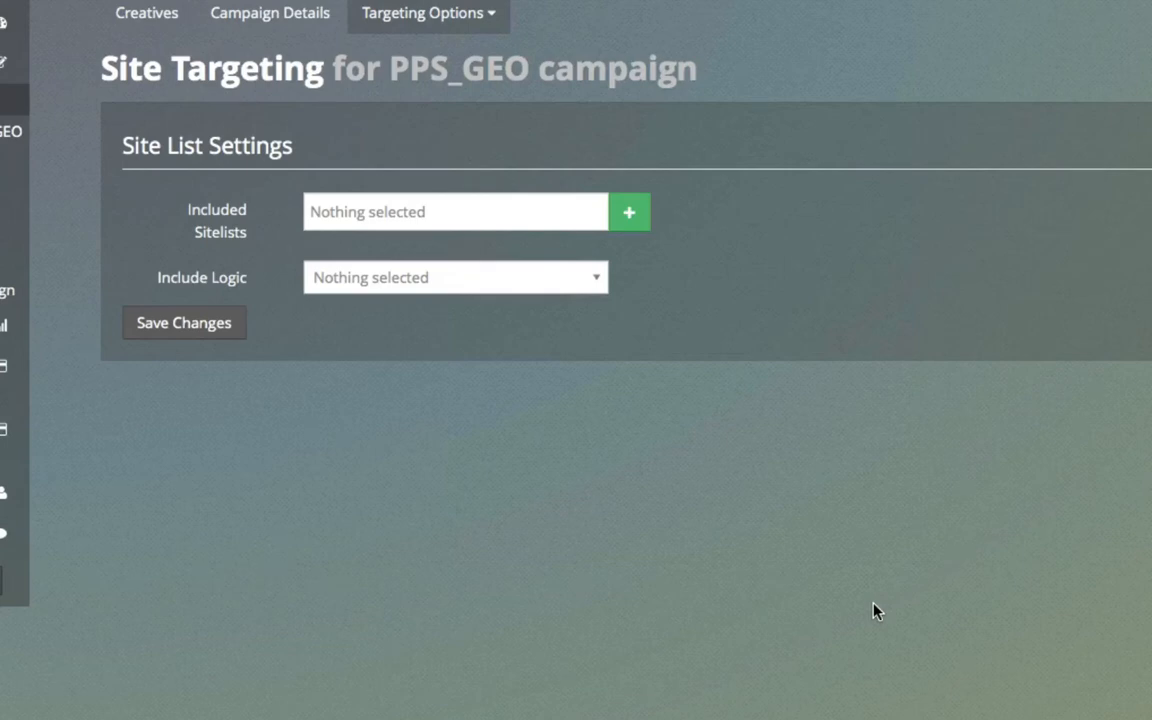
Step: Open Geo Targeting for the campaign and examine the include logic choices without changing the setting
click(488, 22)
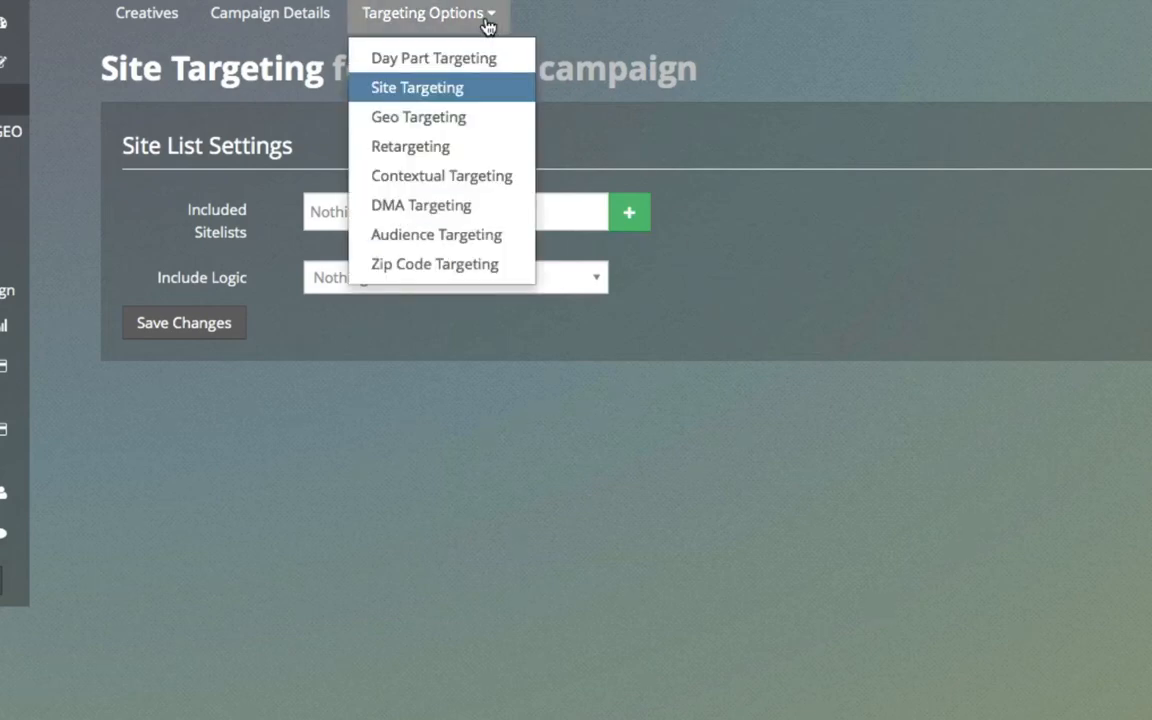
click(445, 118)
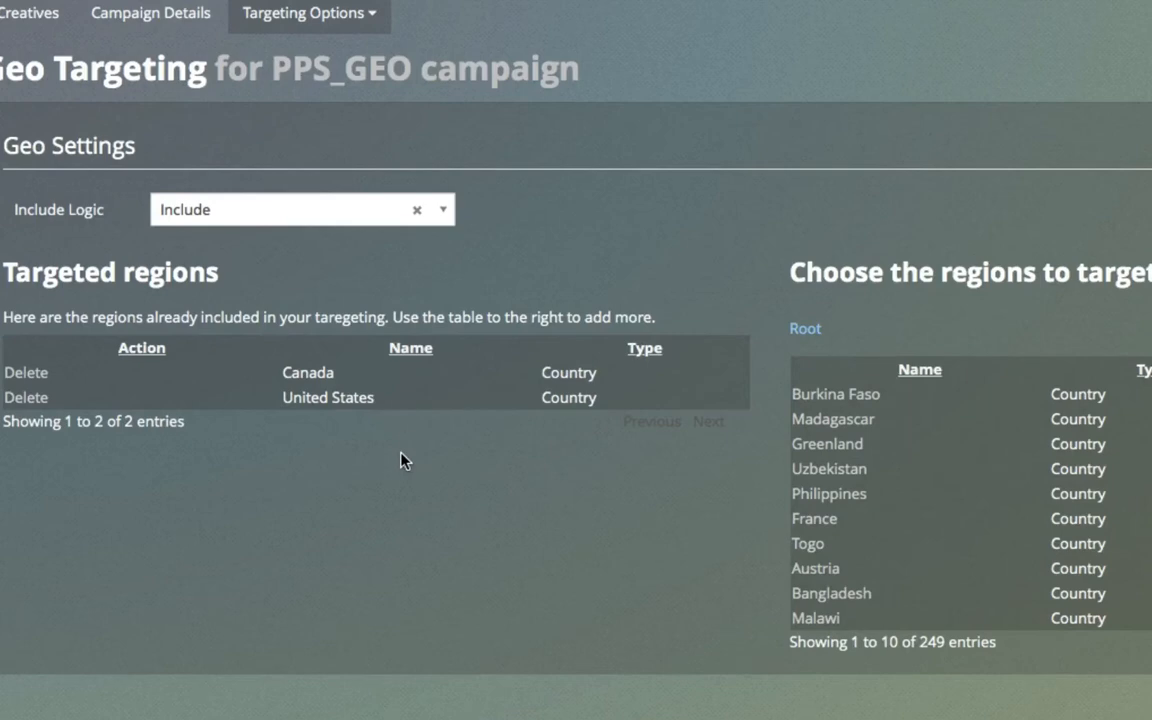
click(449, 222)
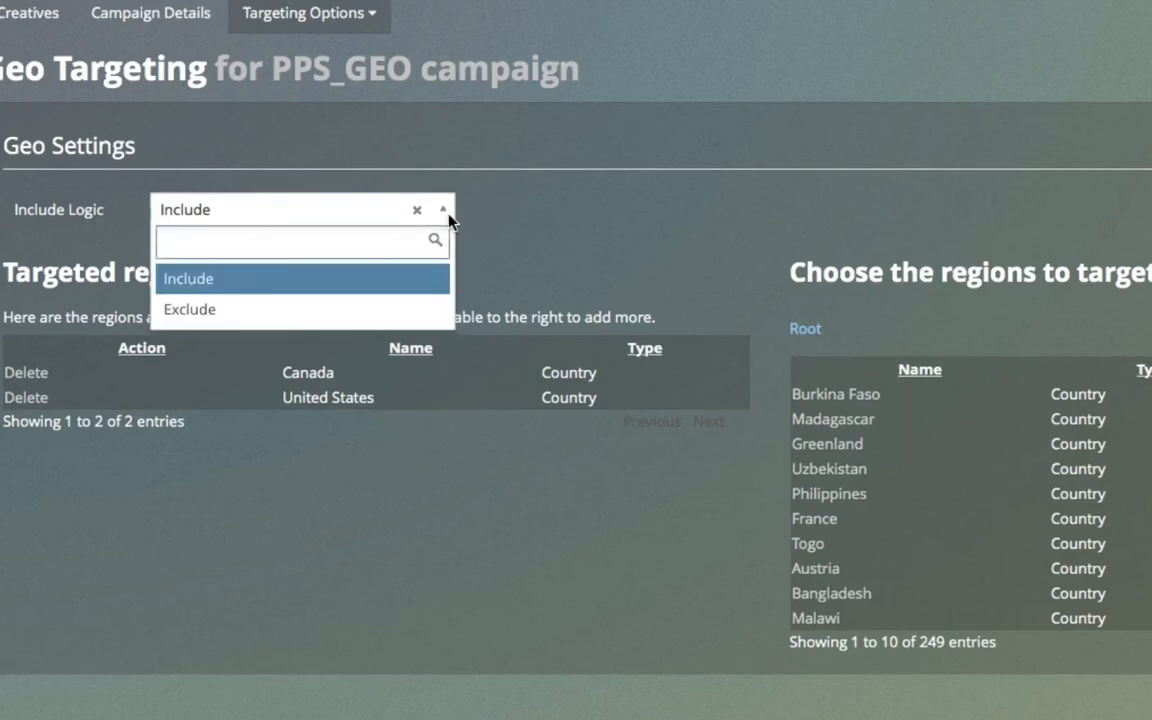
click(448, 221)
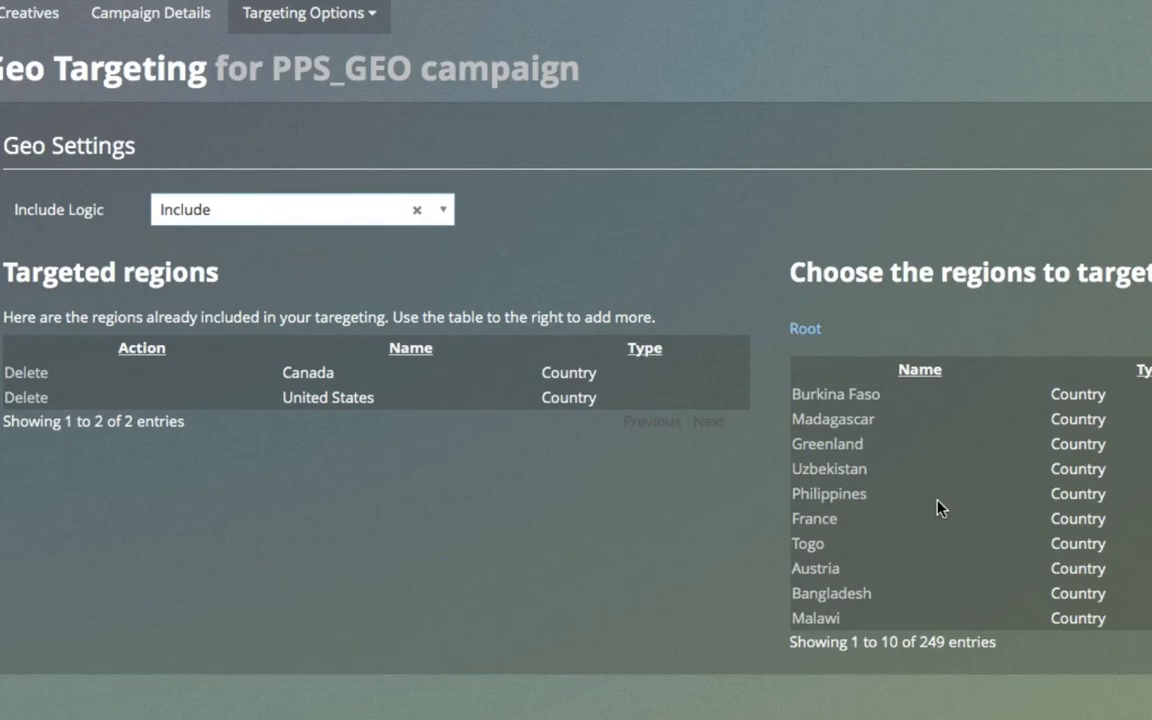
click(449, 212)
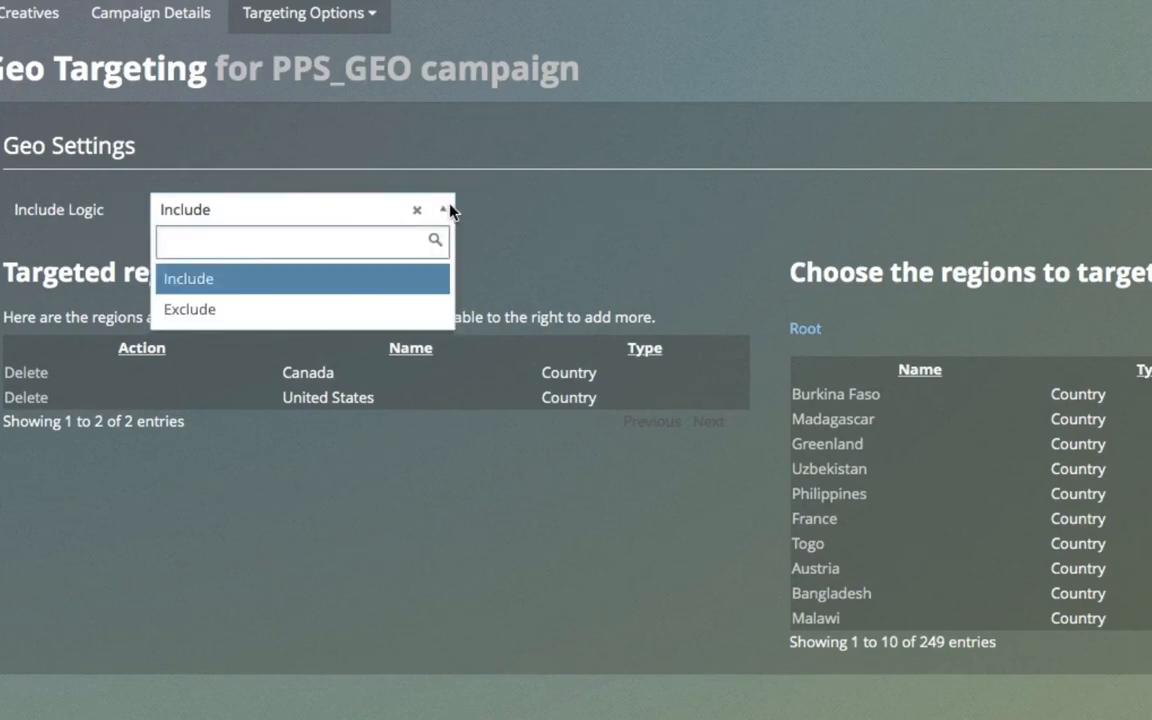
click(447, 210)
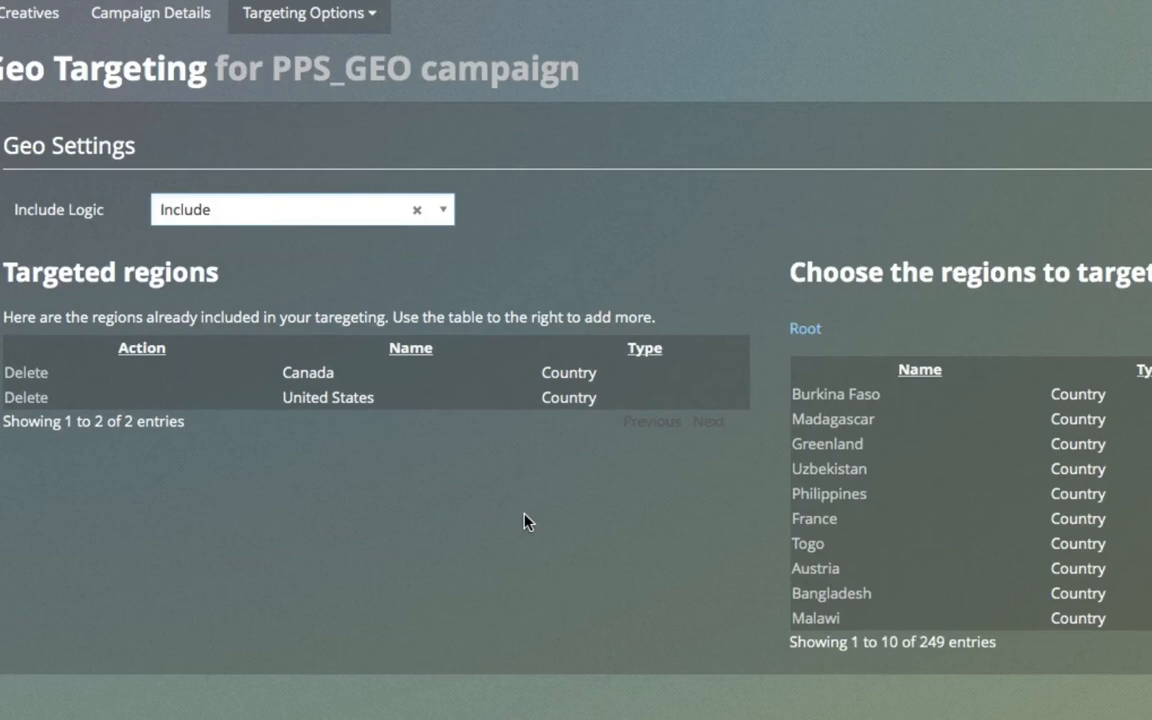
Step: View the campaign's Retargeting settings, and open its Contextual Targeting settings
click(320, 12)
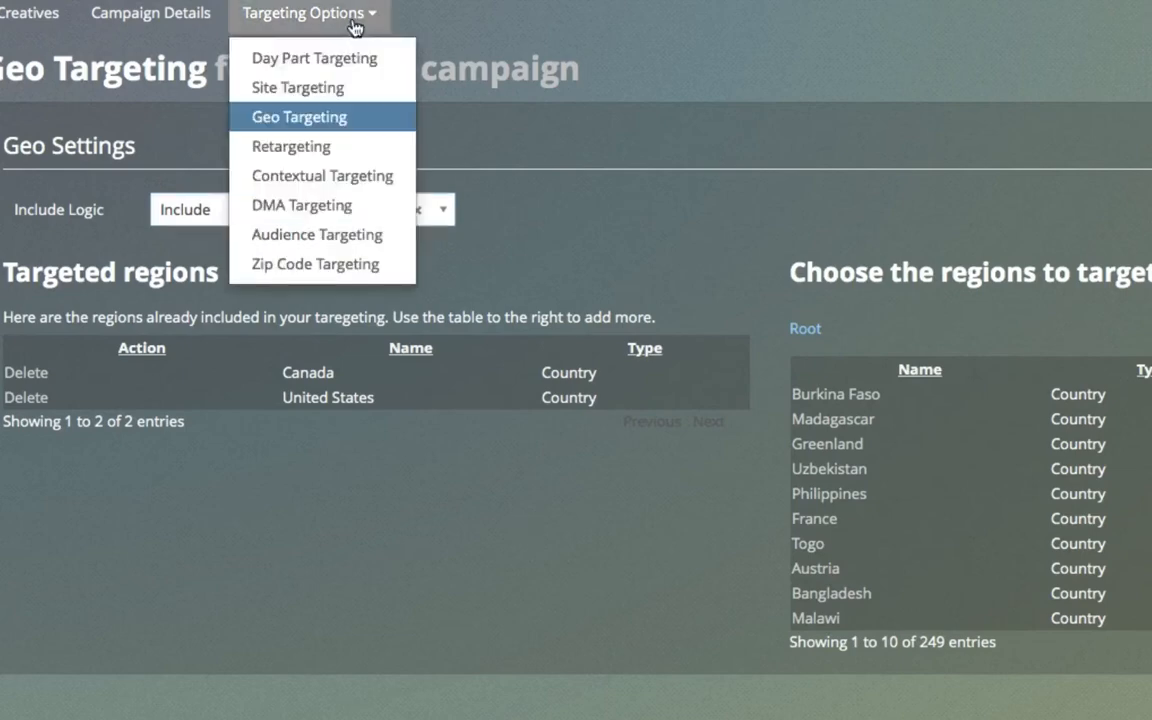
click(337, 157)
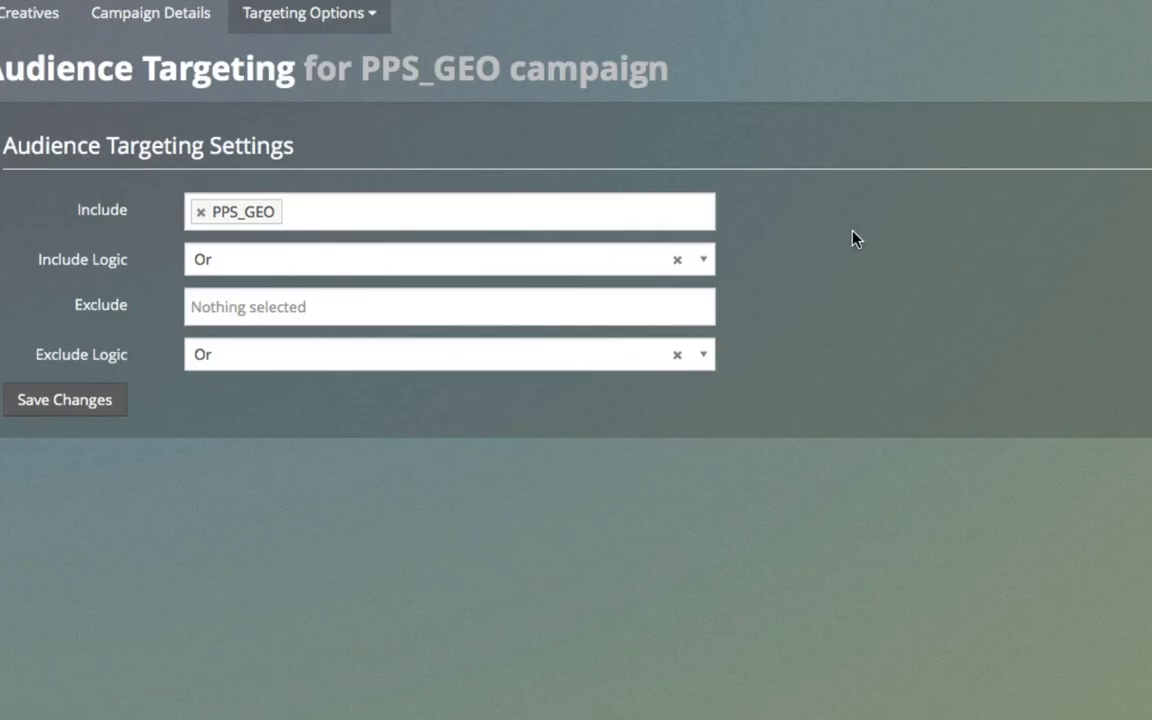
click(358, 22)
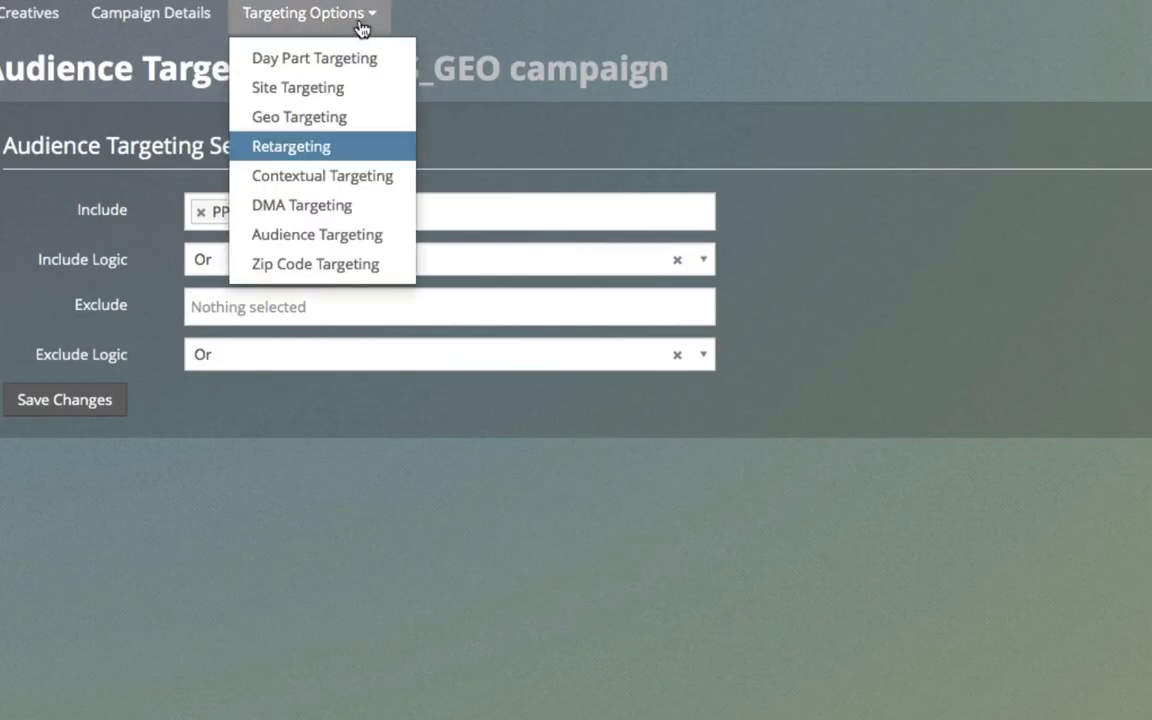
click(358, 178)
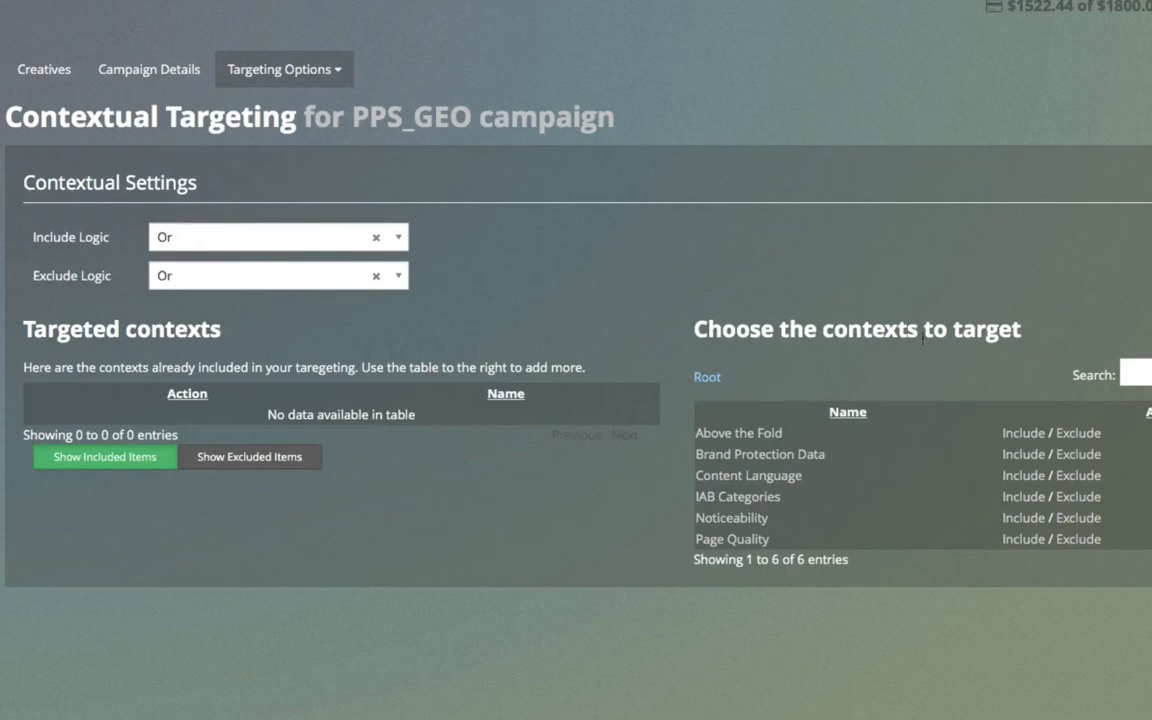
Step: Browse the IAB Categories contexts, paging through the Business subcategories to the end and viewing the second page of main categories
click(758, 500)
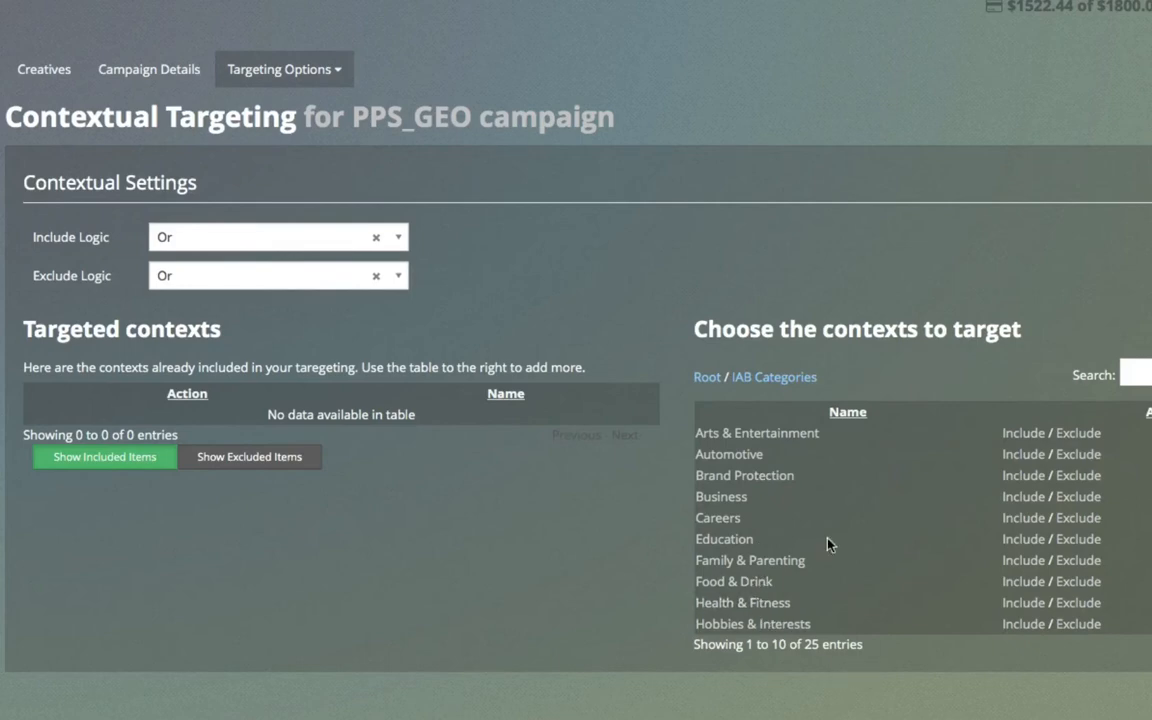
click(738, 498)
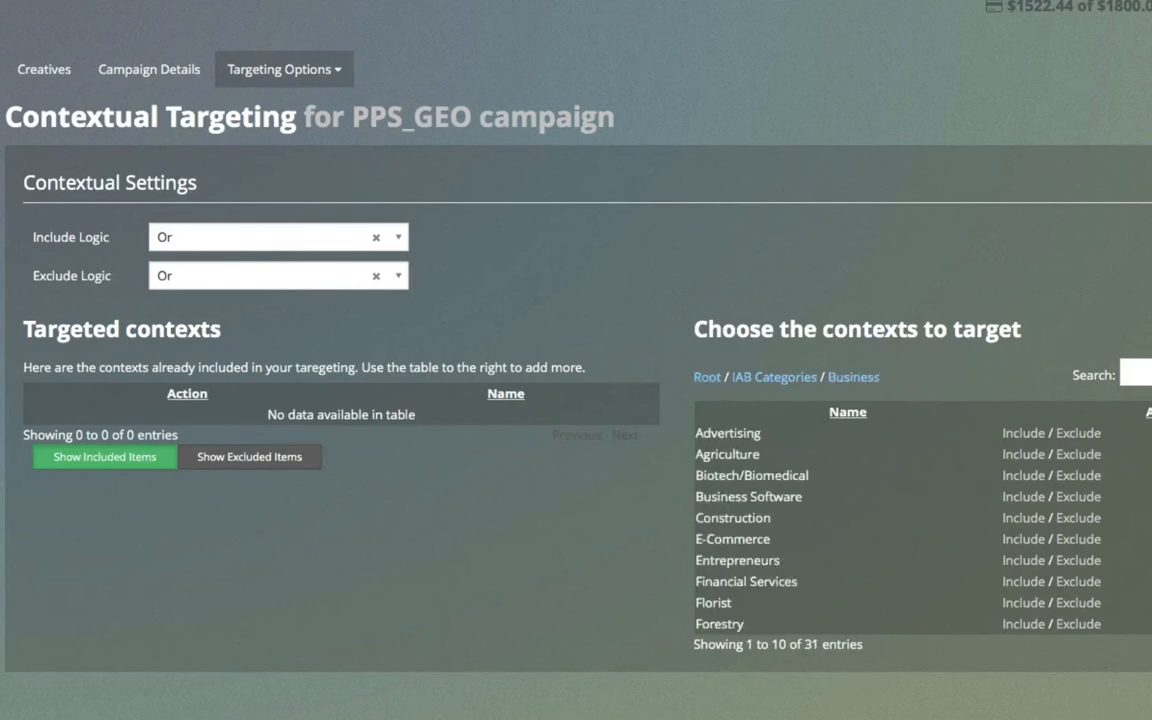
click(1148, 645)
click(1148, 645)
click(1148, 645)
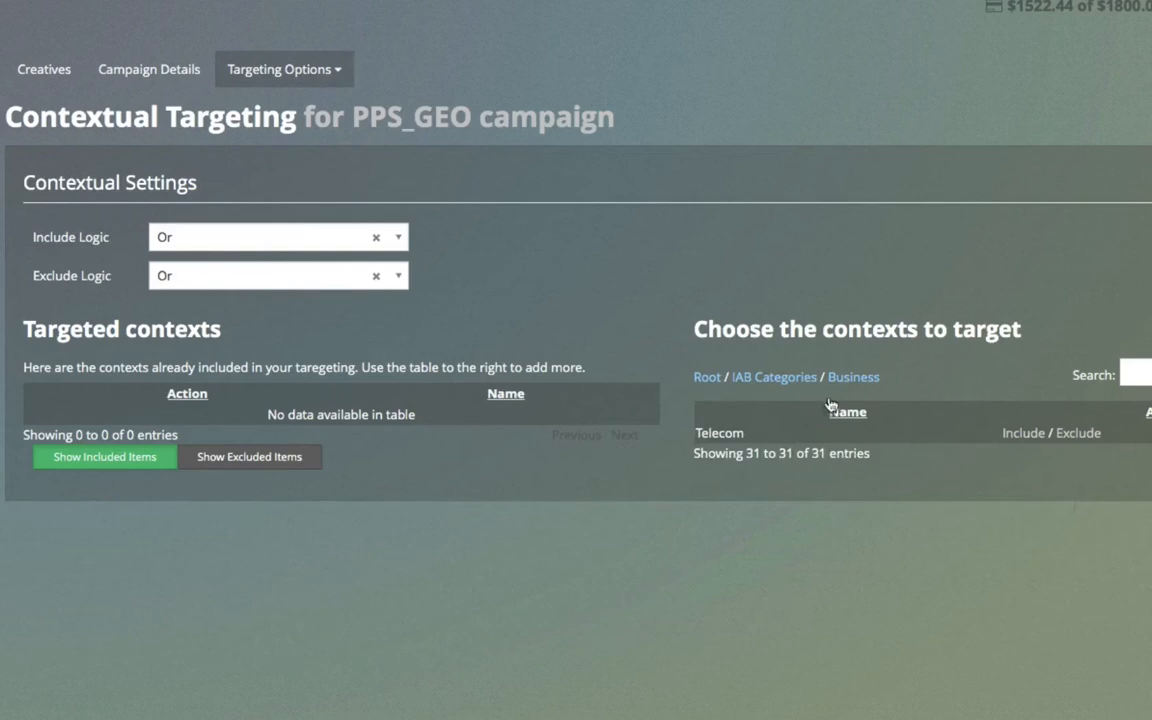
click(794, 380)
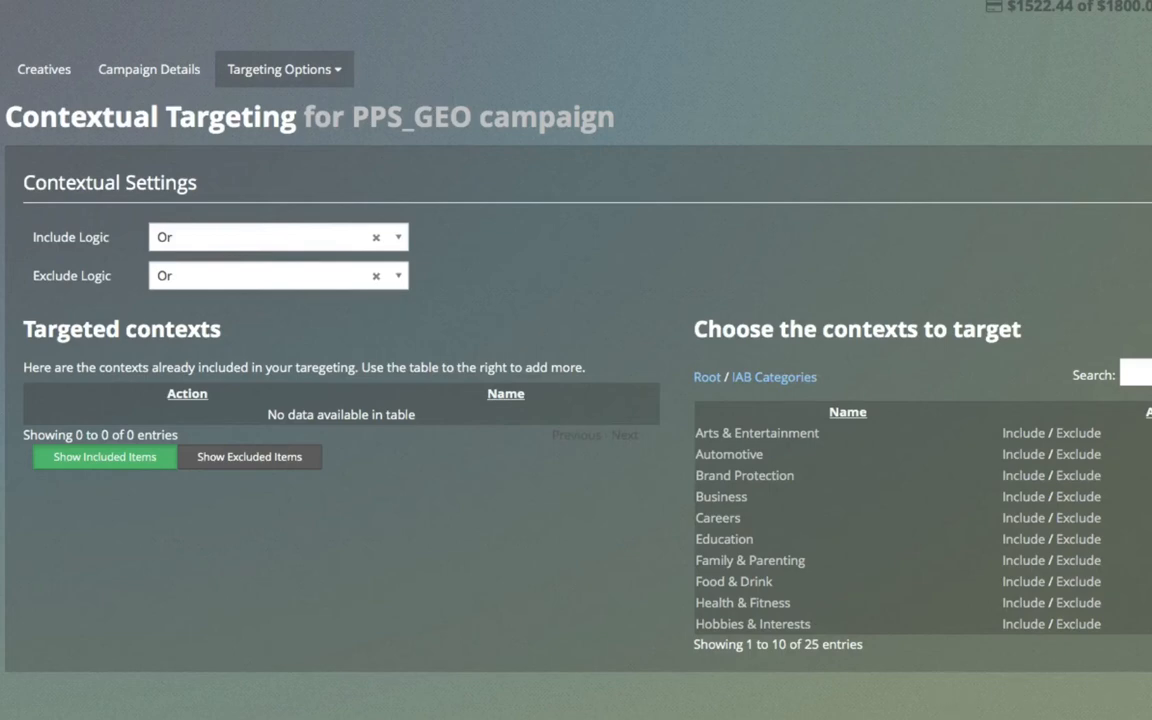
click(1150, 645)
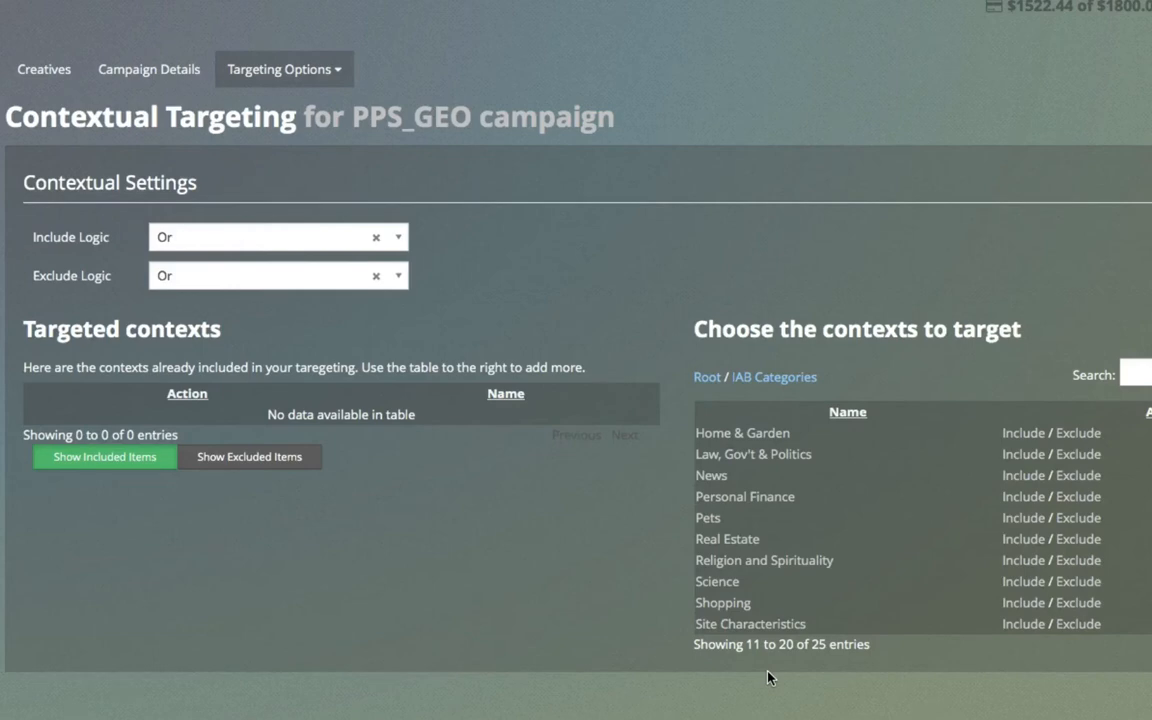
Step: Open DMA Targeting for the campaign and page through the list of DMAs up to the entries starting with Ft. Wayne IN
click(282, 69)
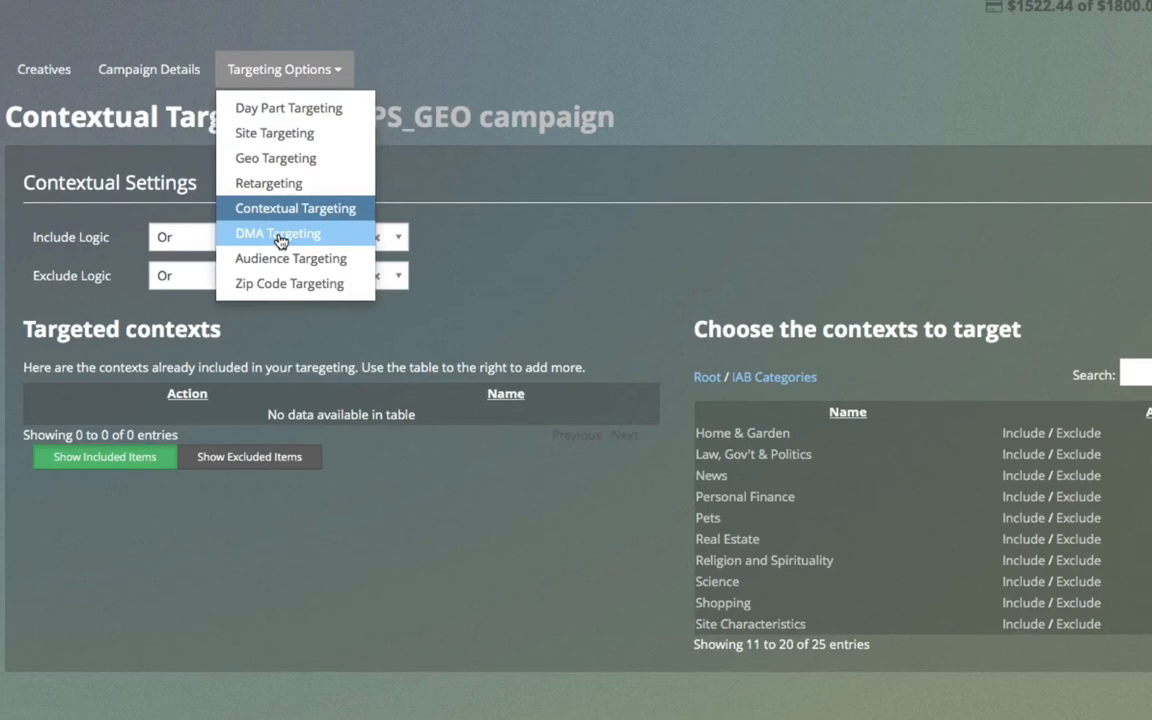
click(280, 240)
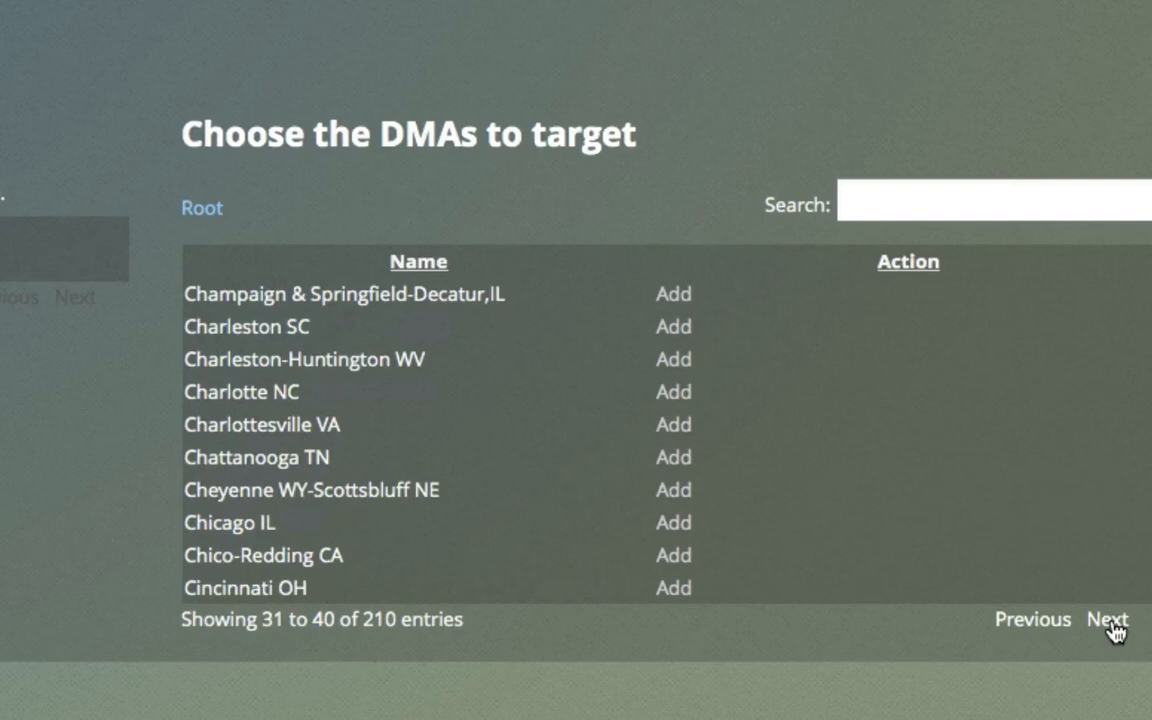
click(1108, 622)
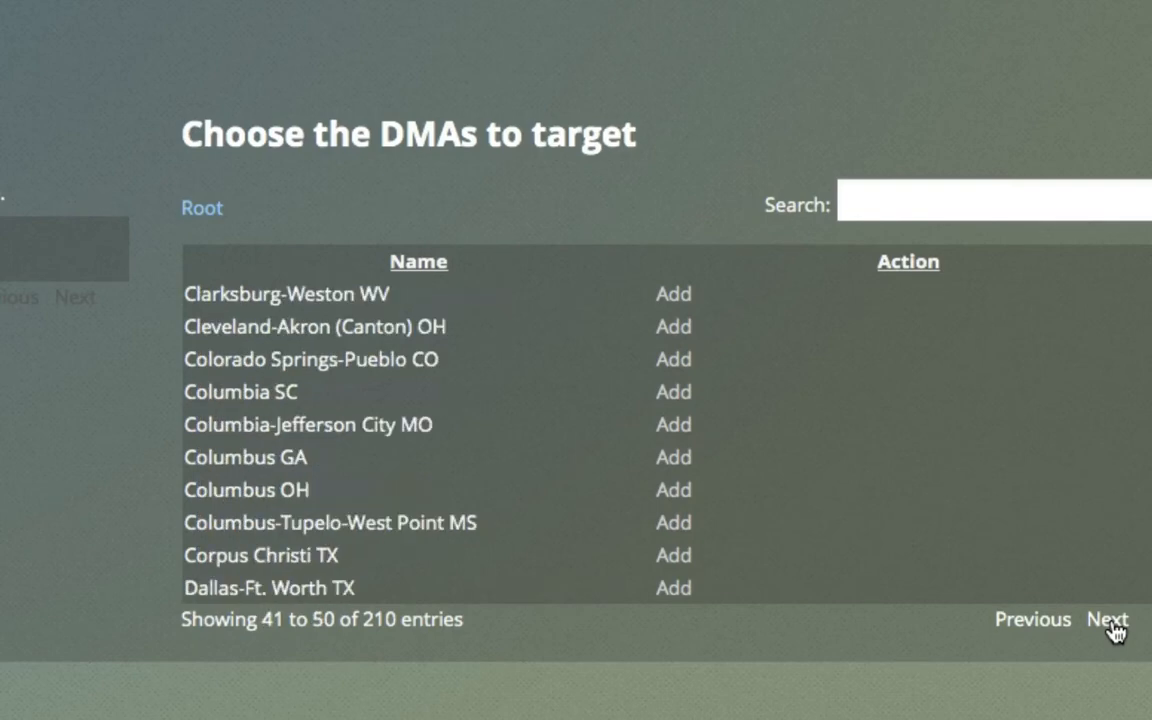
click(1110, 622)
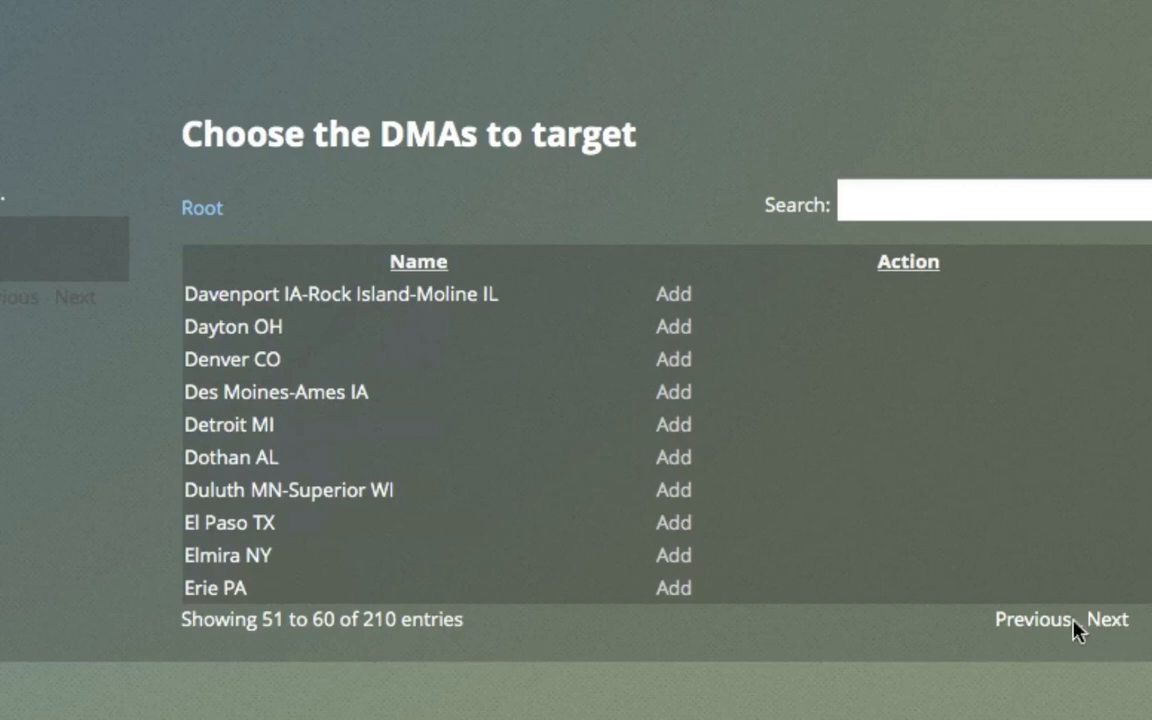
click(1037, 626)
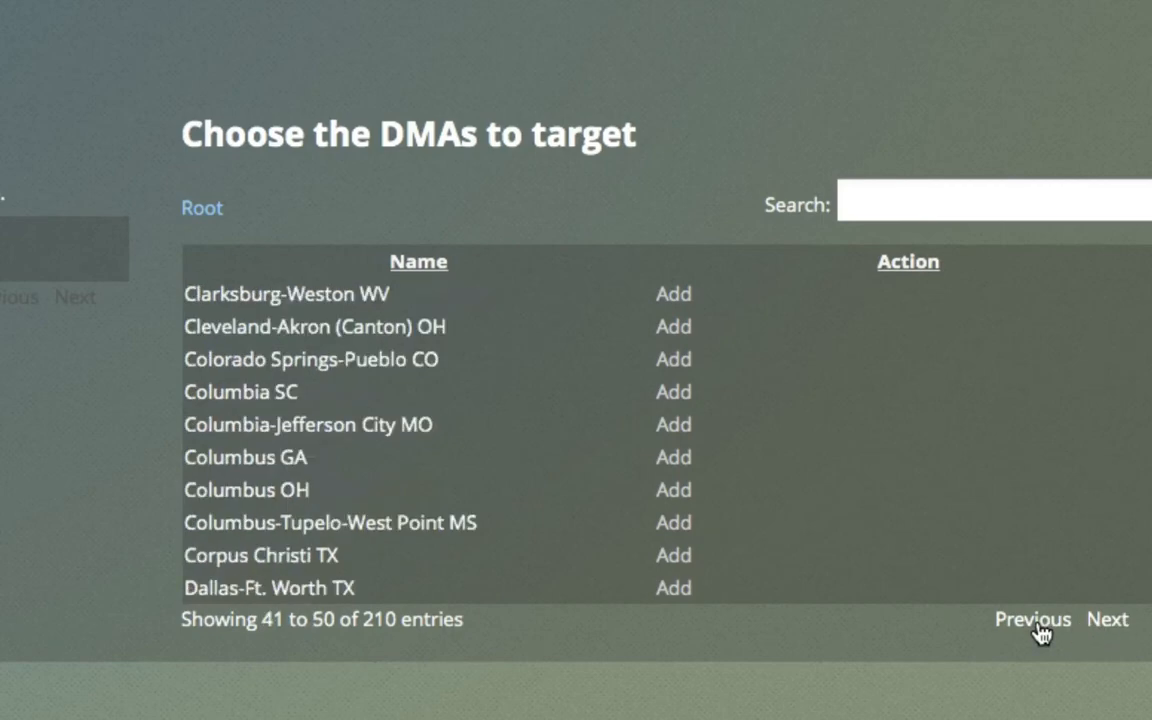
click(1110, 622)
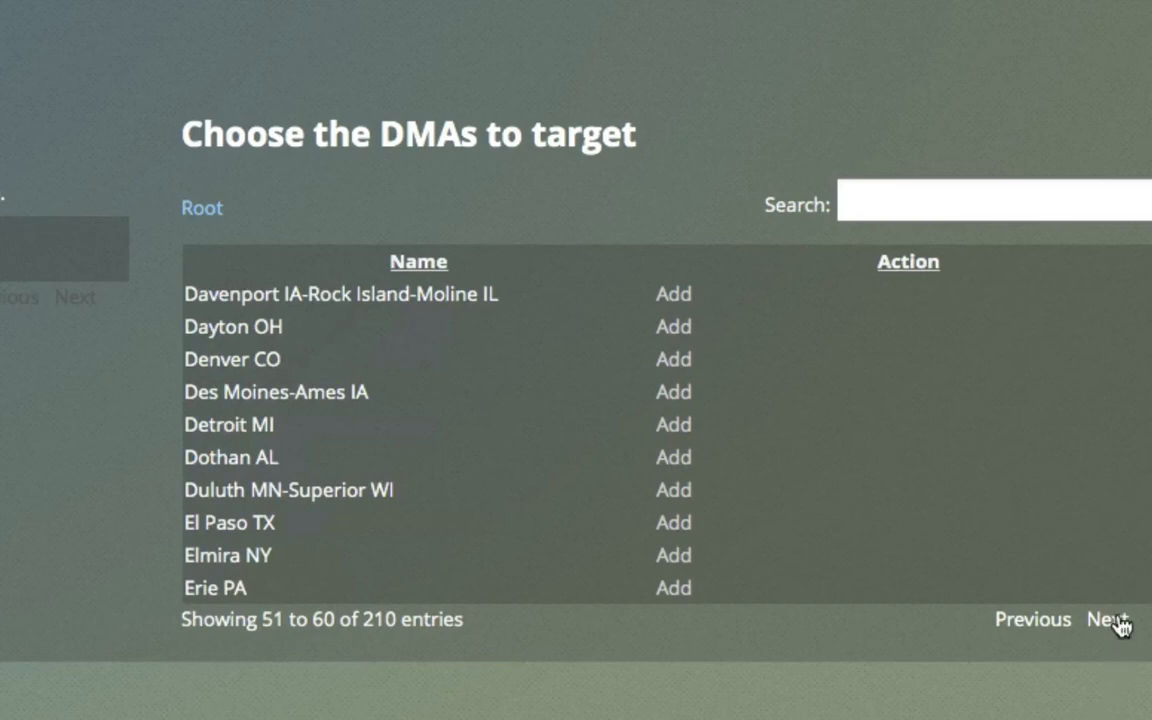
click(1113, 620)
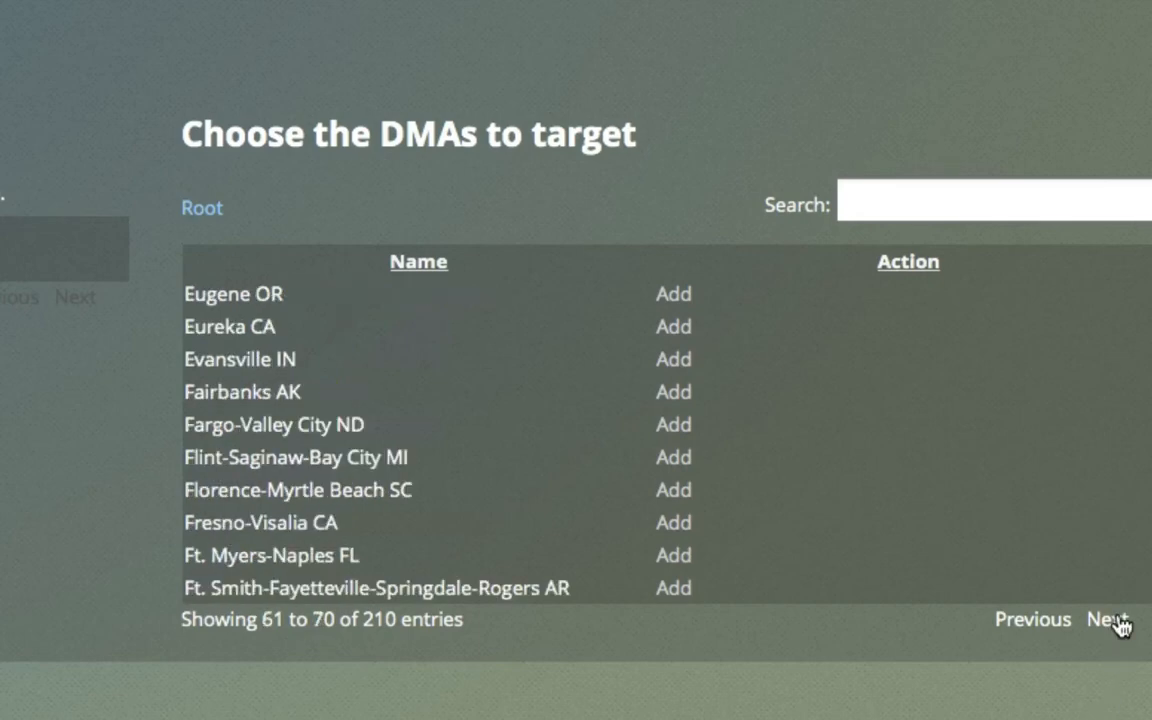
click(1116, 621)
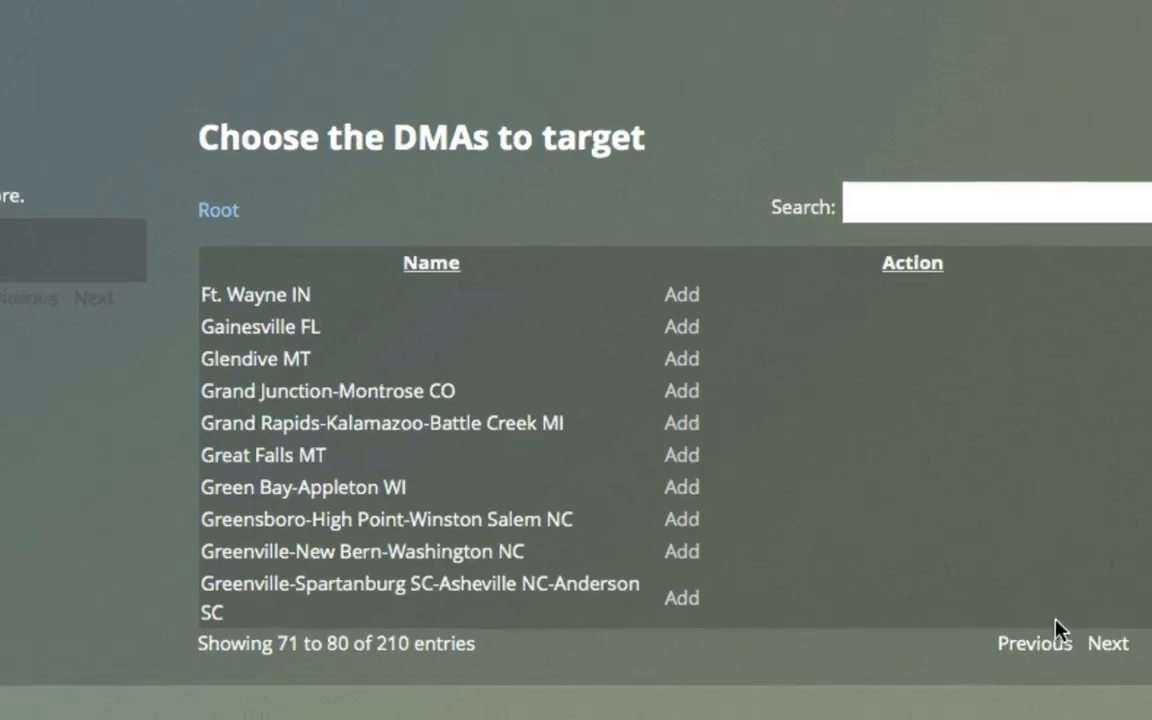
Step: Open Audience Targeting, view the AddThis (Search Targeting) contexts, and return to the root list
click(247, 11)
click(254, 175)
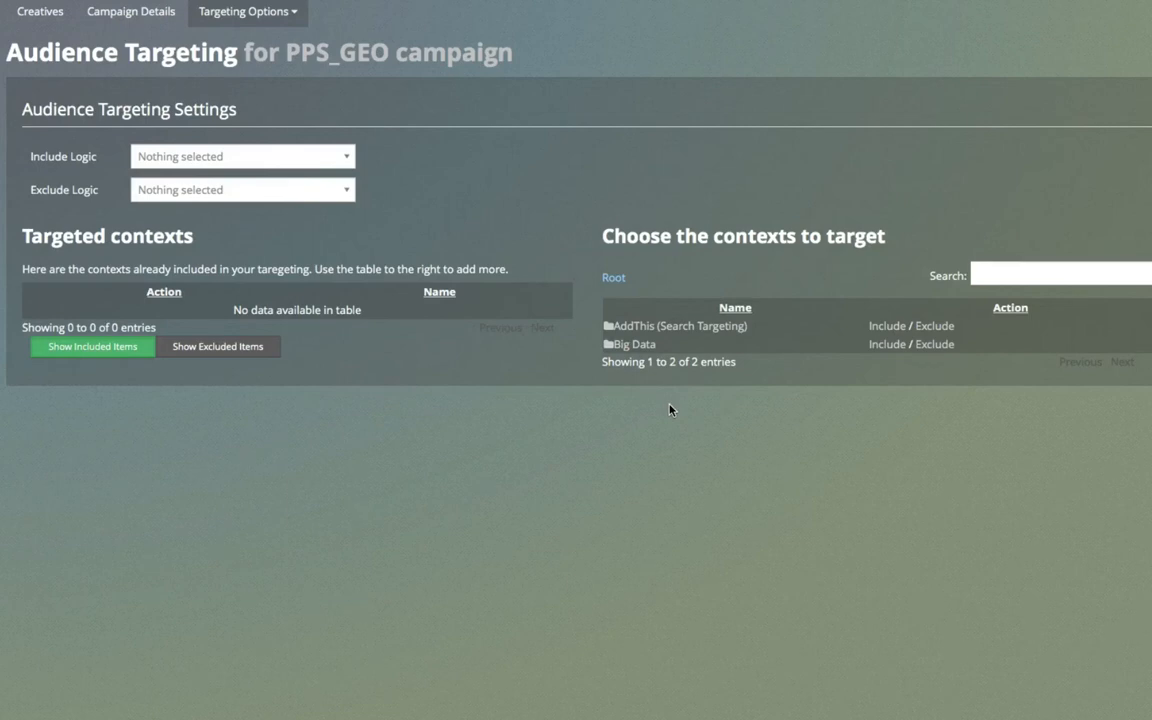
click(640, 328)
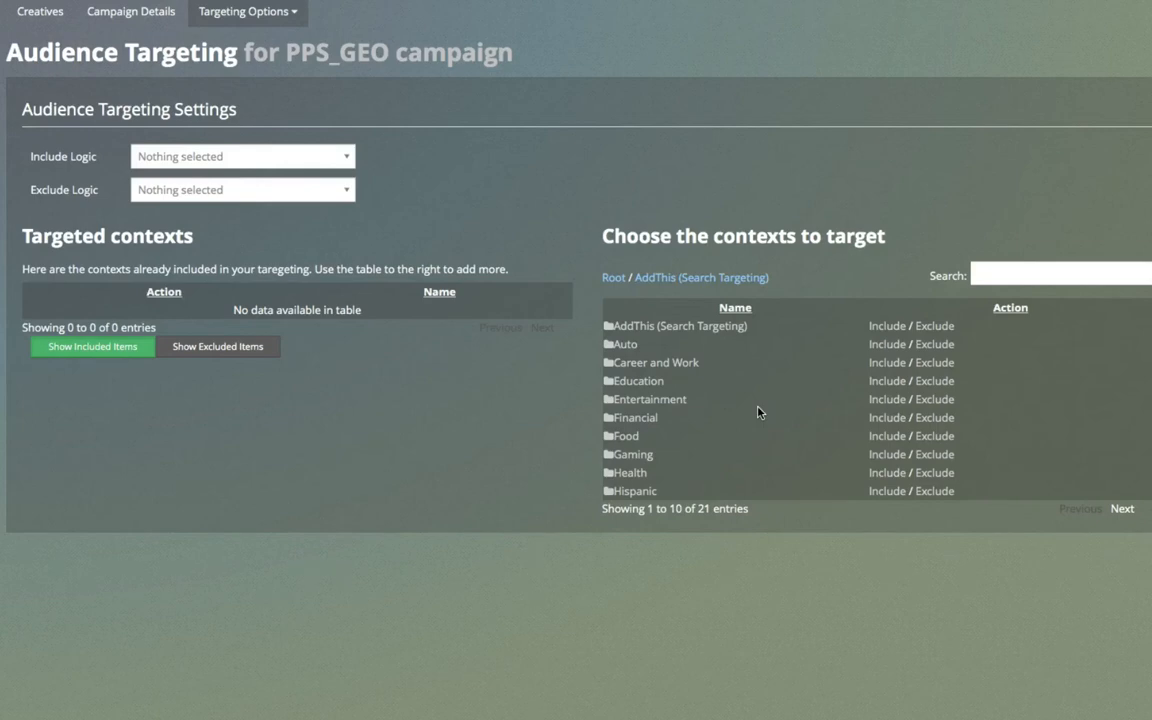
click(615, 280)
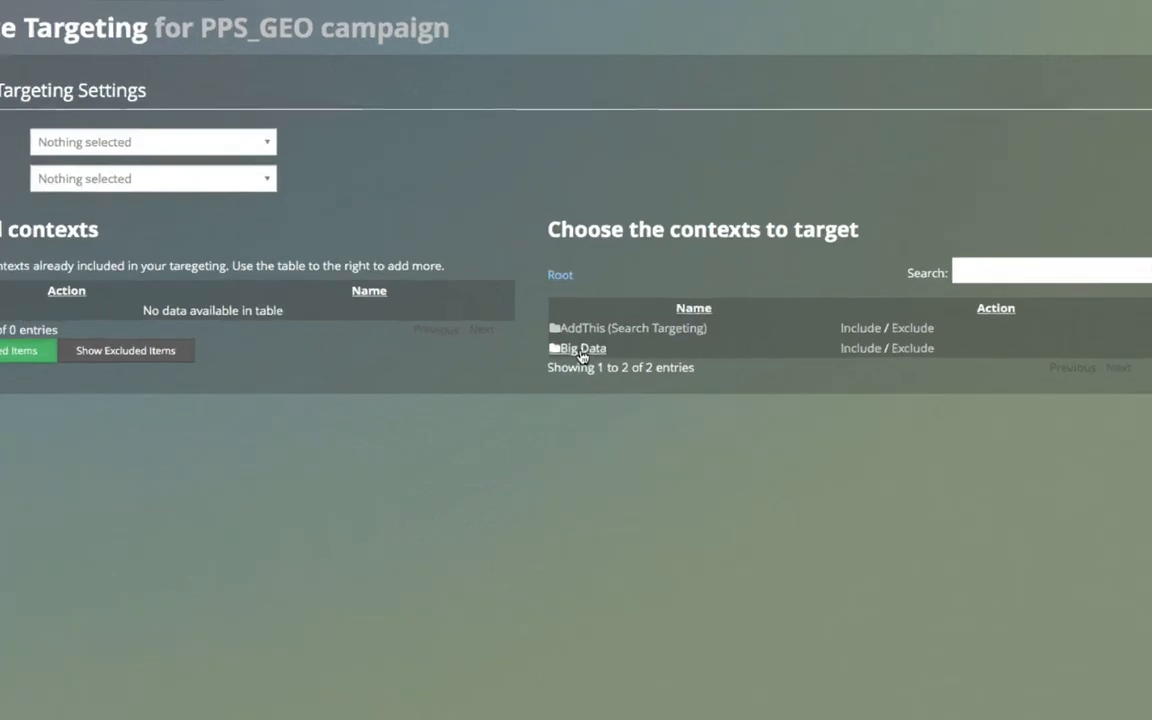
Step: Browse the Branded Data contexts and both pages of Demographic contexts under Big Data, returning to the Big Data list
click(582, 353)
click(606, 371)
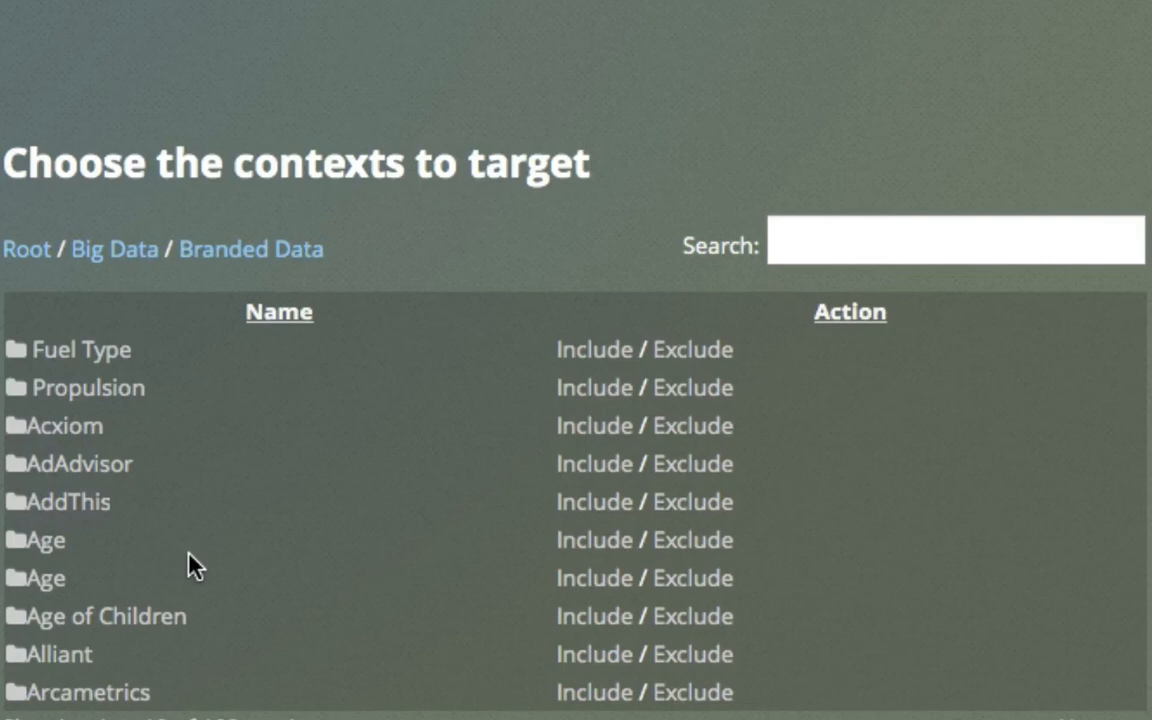
click(136, 252)
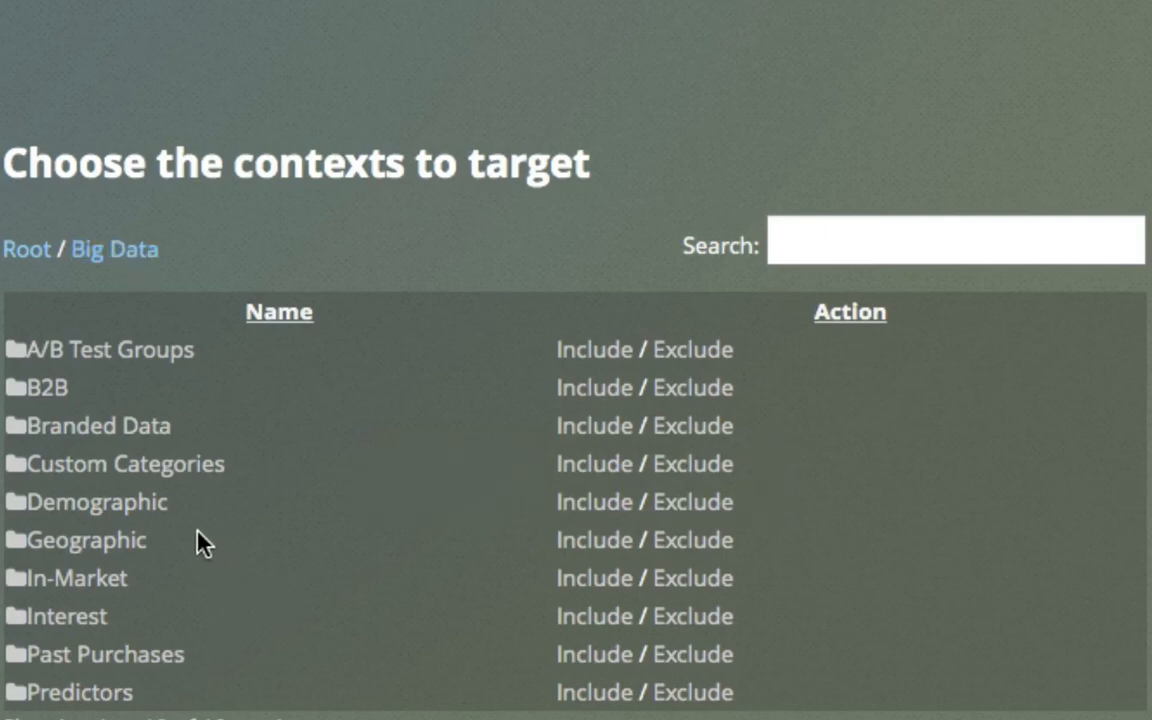
click(125, 524)
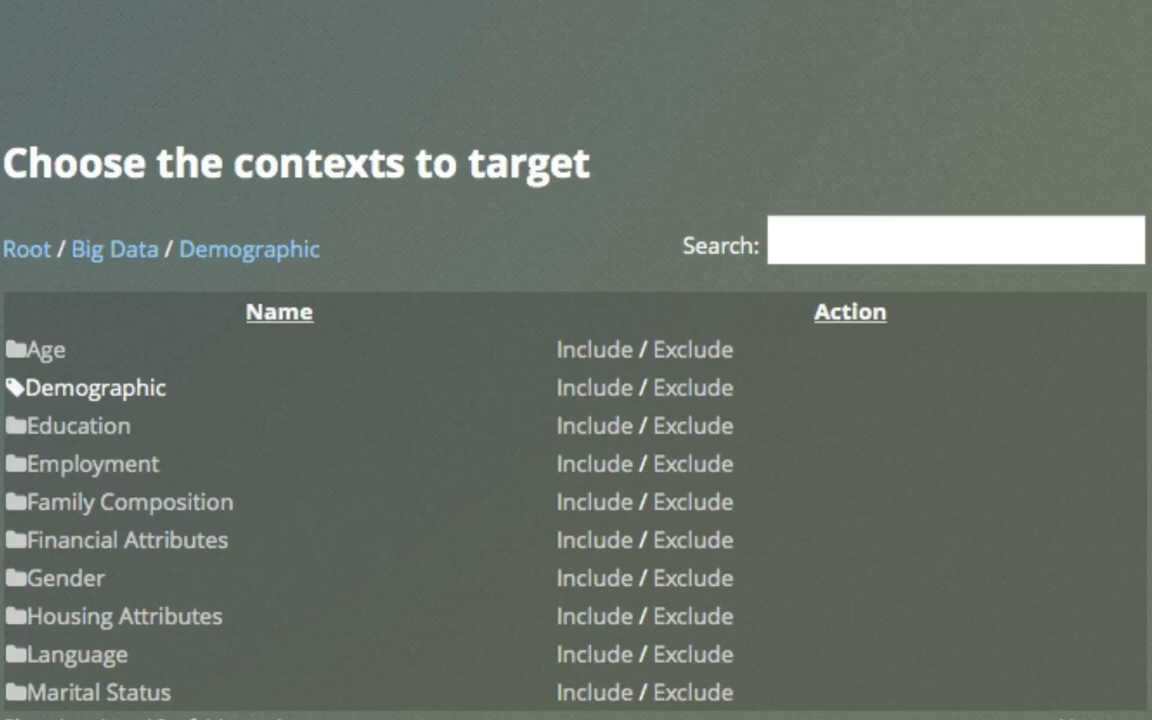
click(1082, 718)
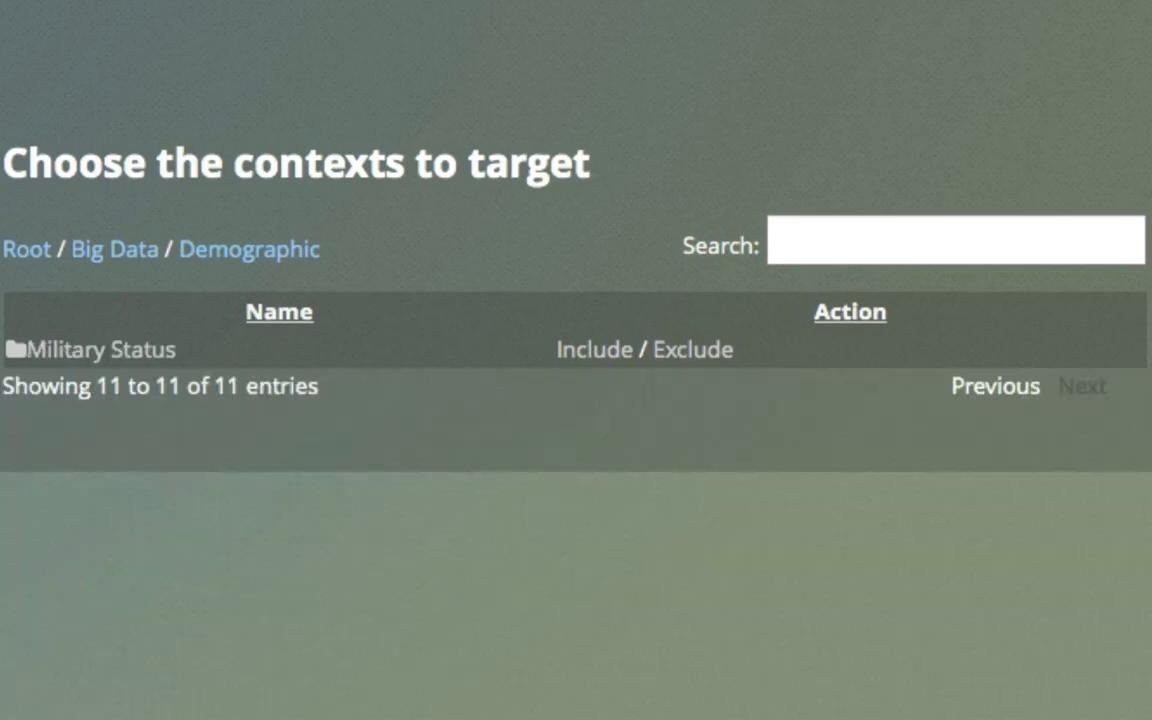
click(133, 263)
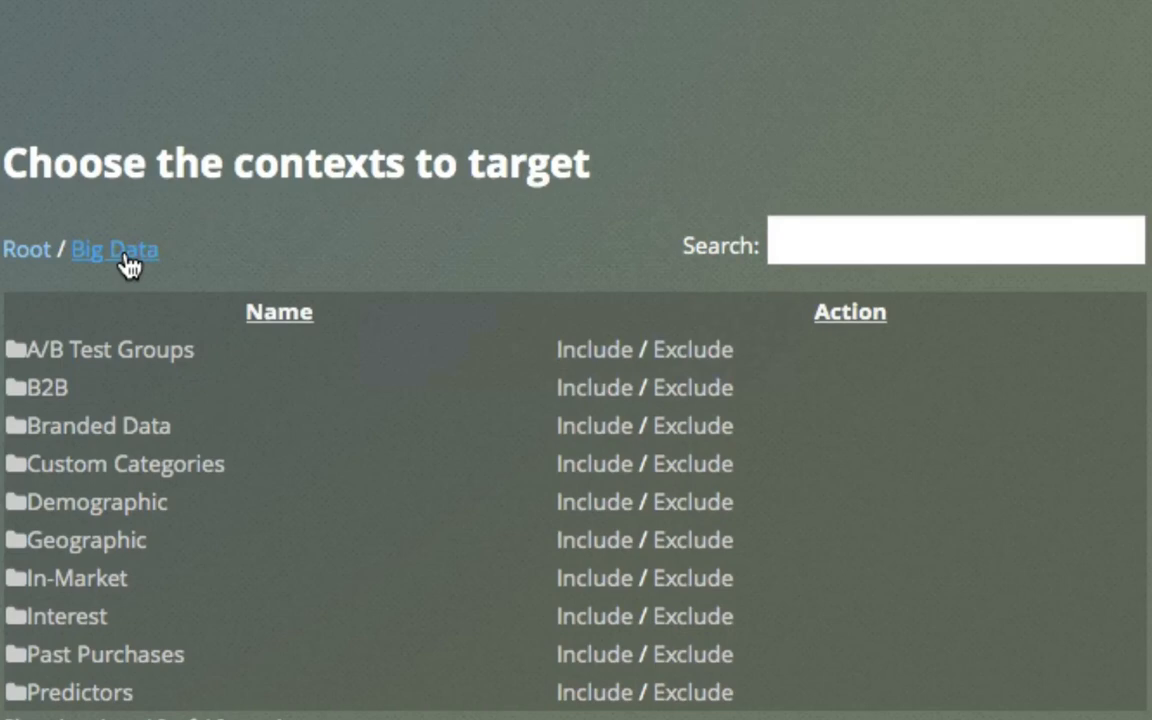
Step: View the Acxiom contexts within Branded Data and go back up to the Big Data list
click(103, 427)
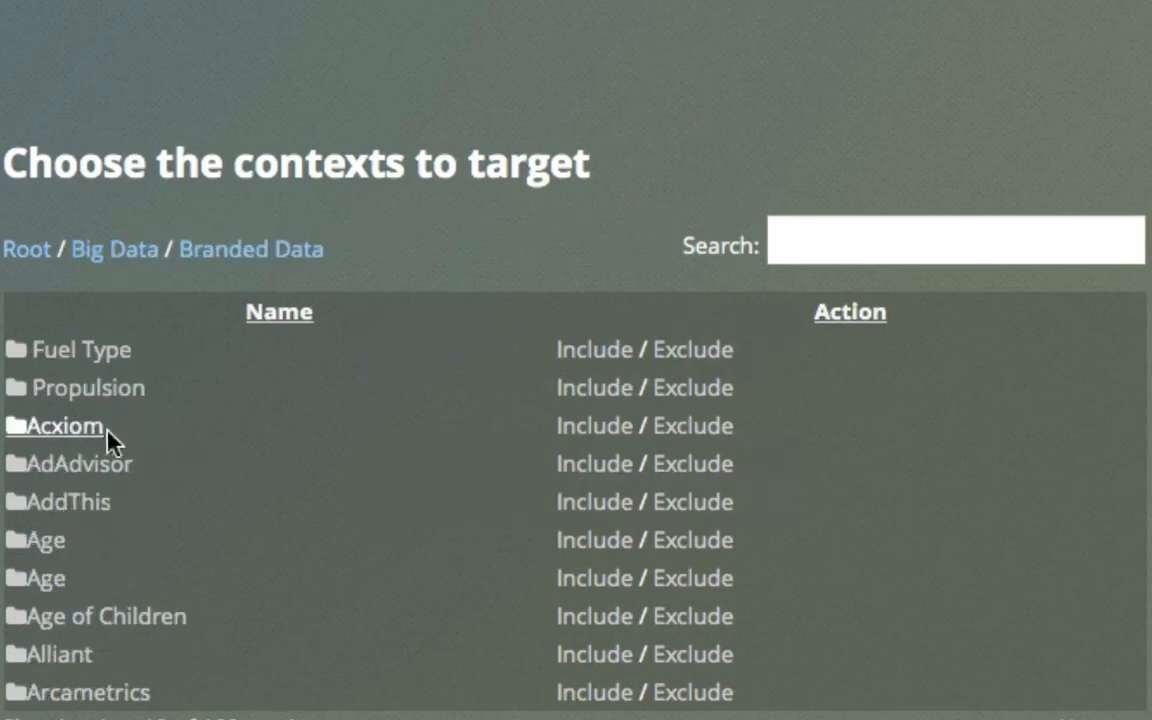
click(88, 432)
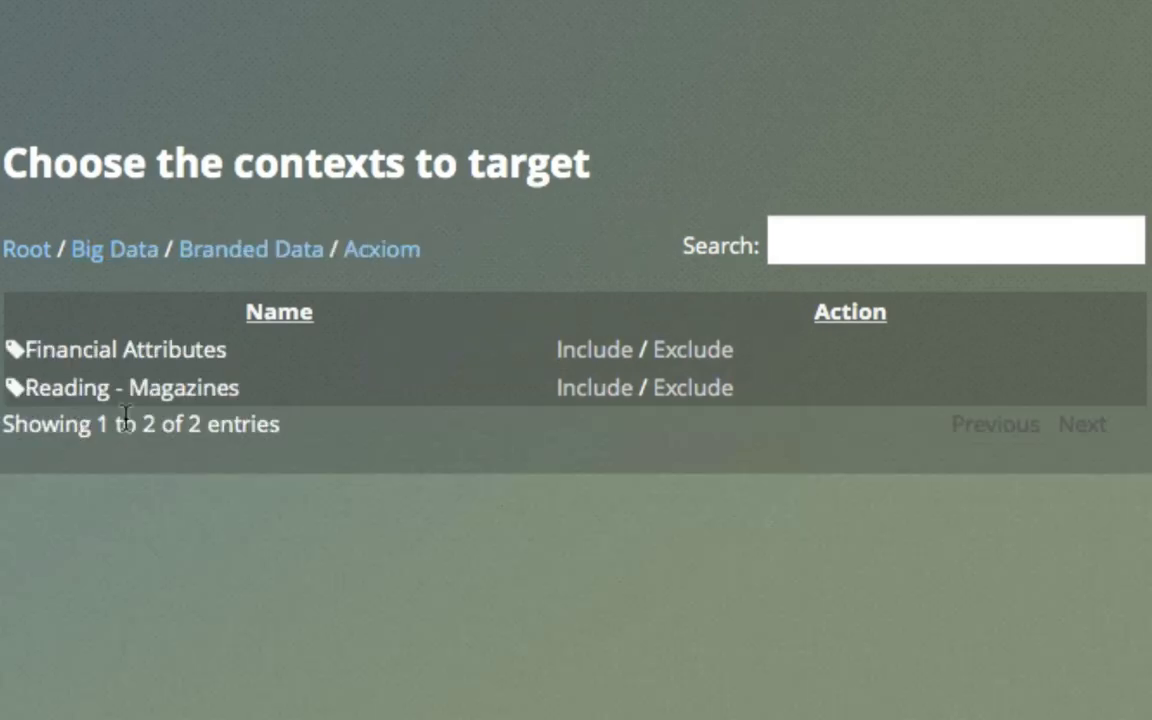
click(231, 252)
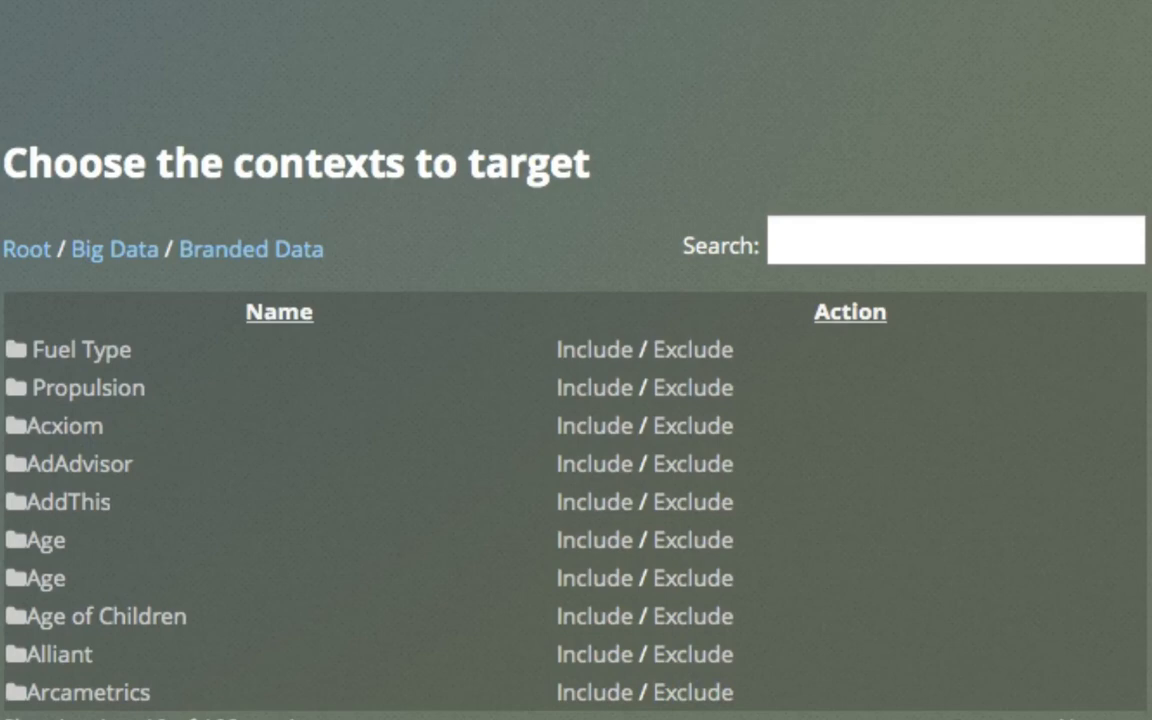
click(128, 251)
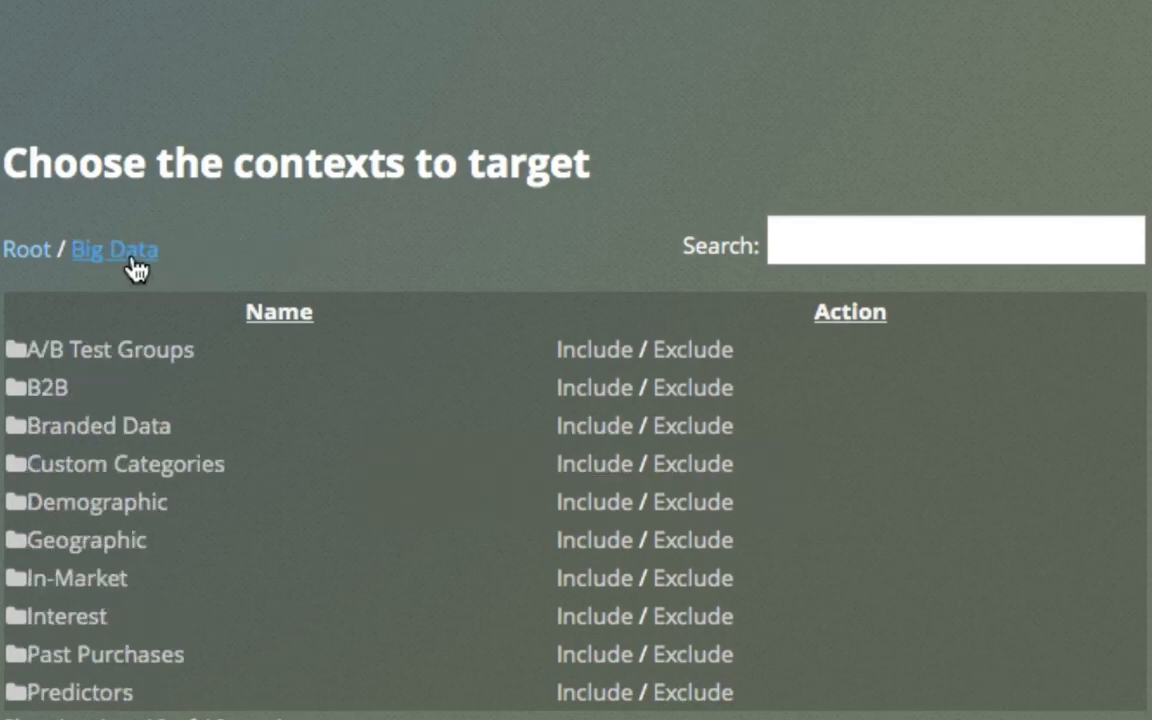
Step: View the In-Market contexts, return to the root list, and reopen the Big Data contexts
click(74, 580)
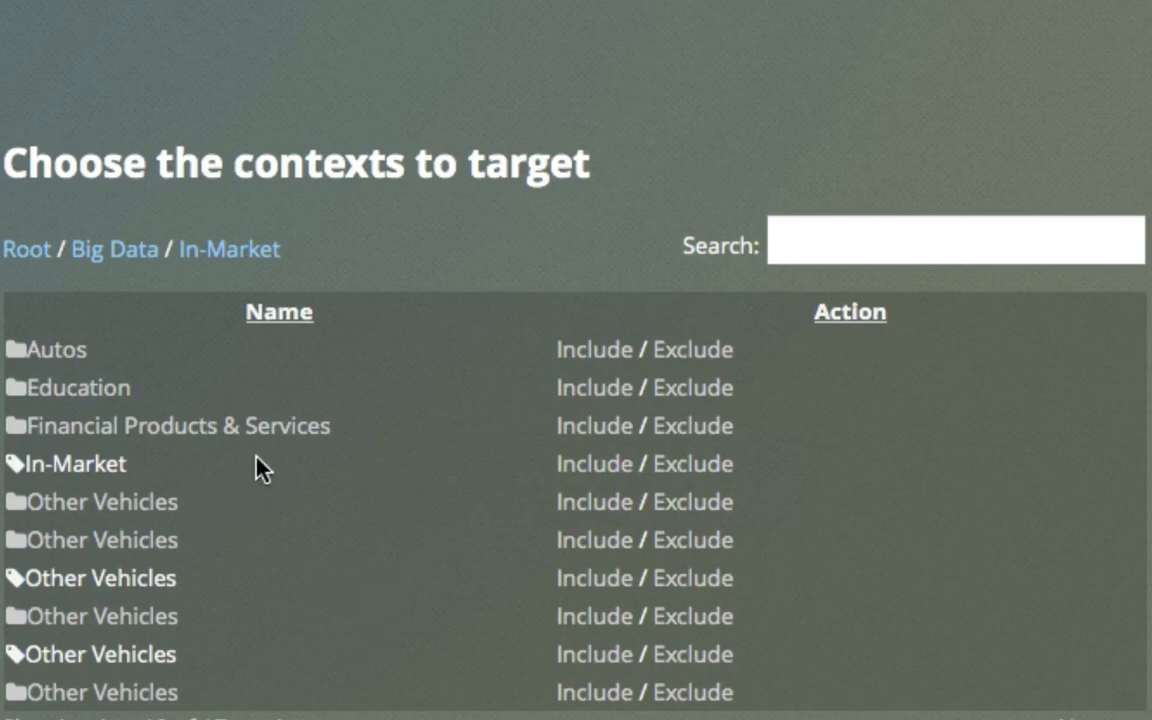
click(130, 264)
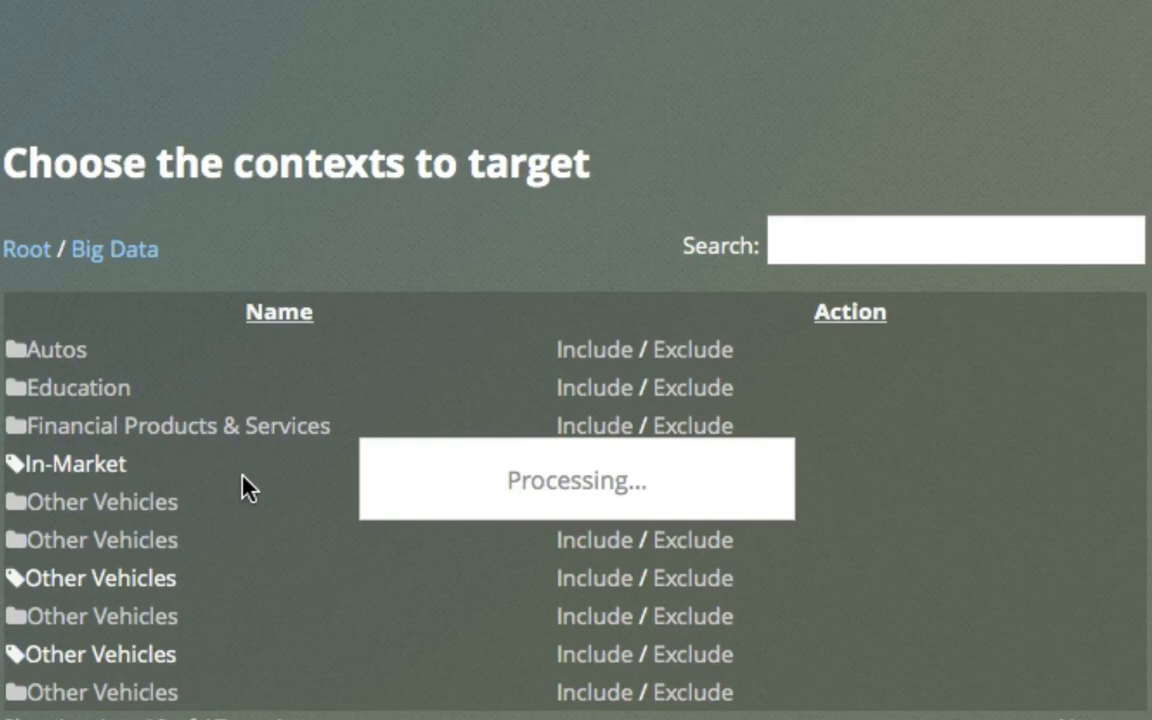
click(31, 257)
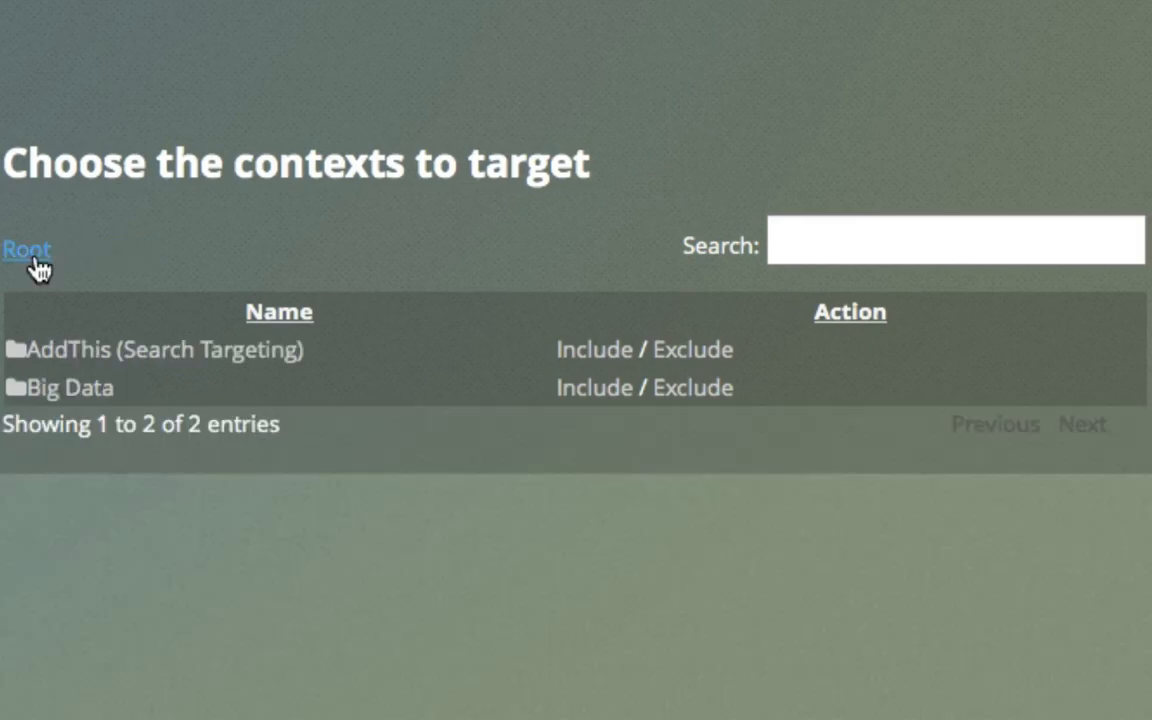
click(80, 396)
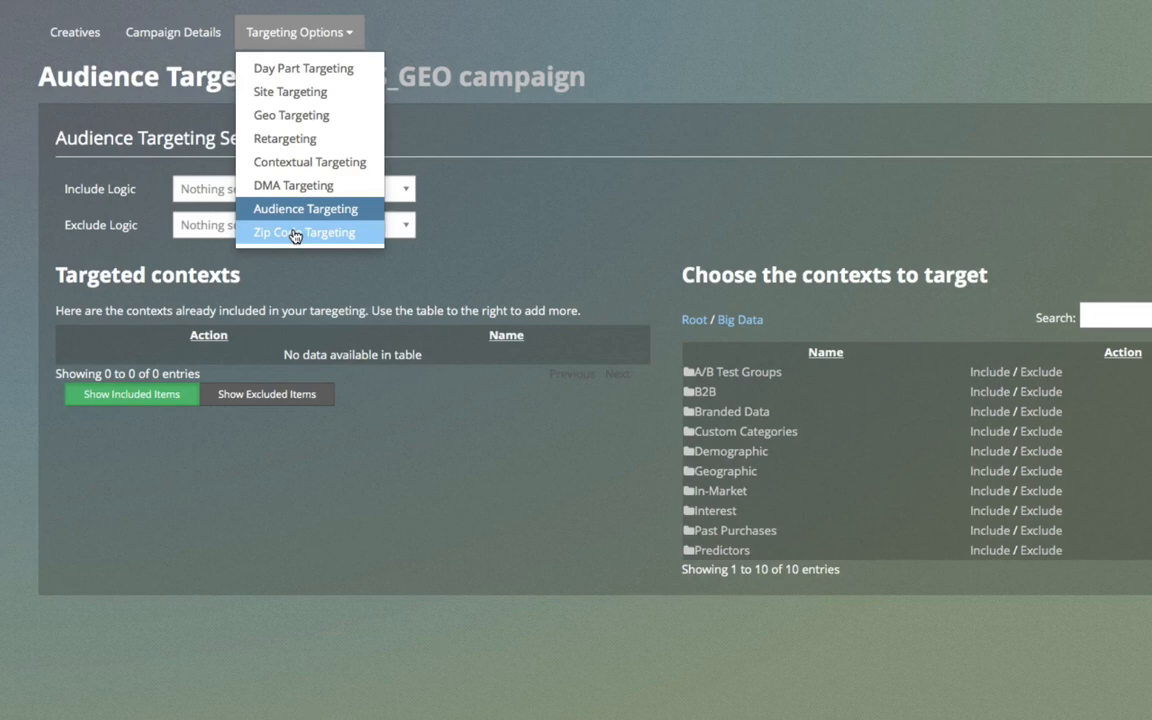
Step: Open Zip Code Targeting for the campaign and examine the include logic choices, leaving the setting at Include
click(295, 235)
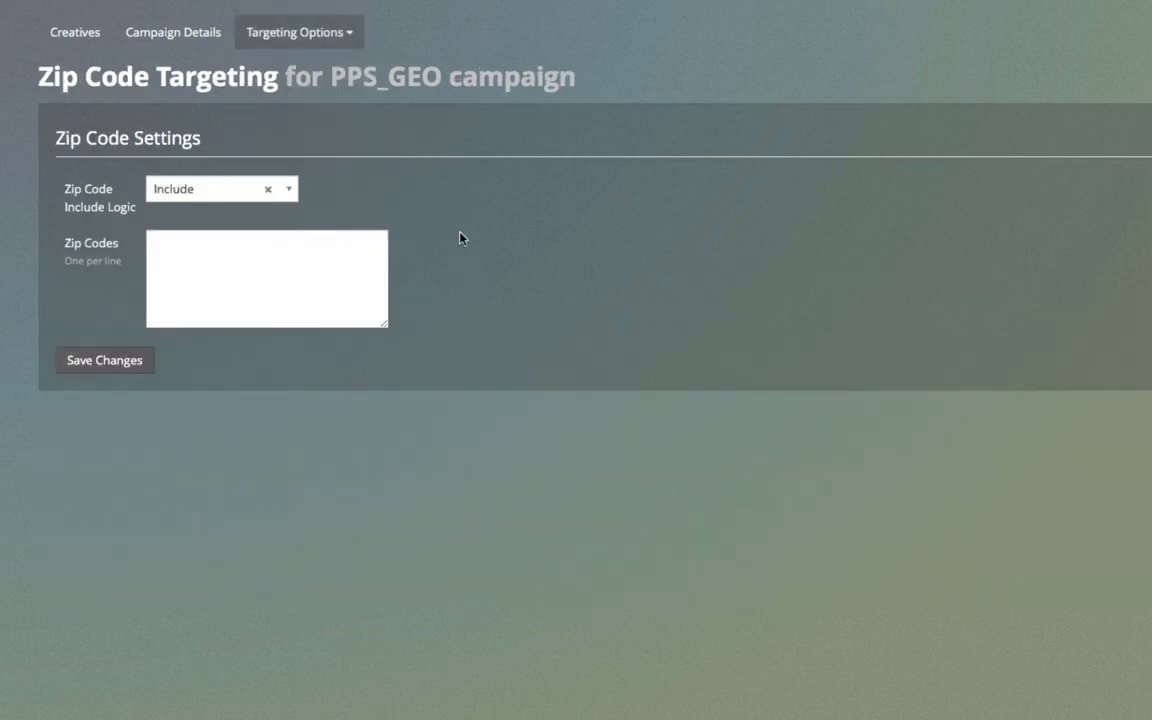
click(295, 194)
click(291, 190)
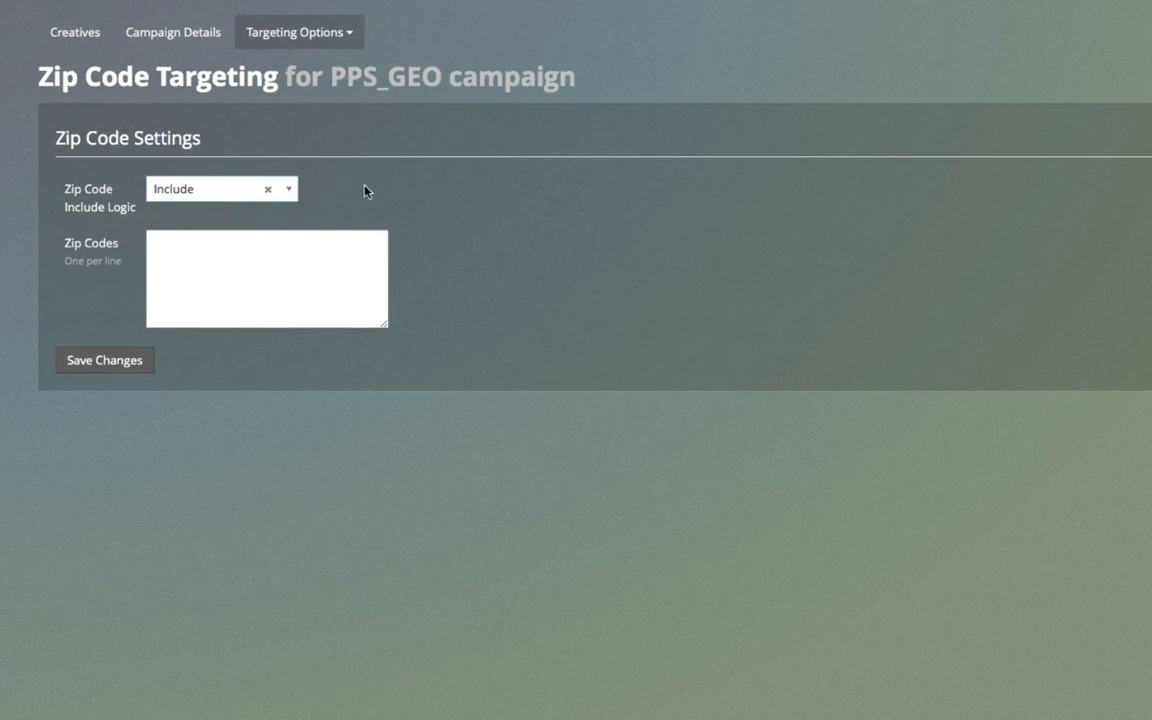